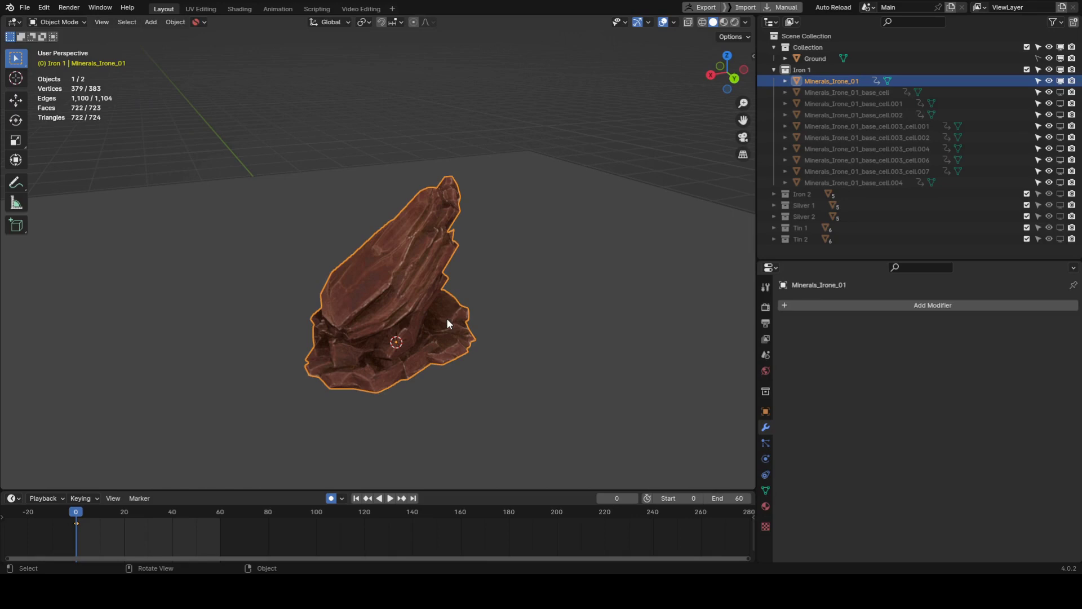
Open Cell Fracture for the iron mineral rock, setting the source limit to 4 and the point source to Own Verts
key(F3)
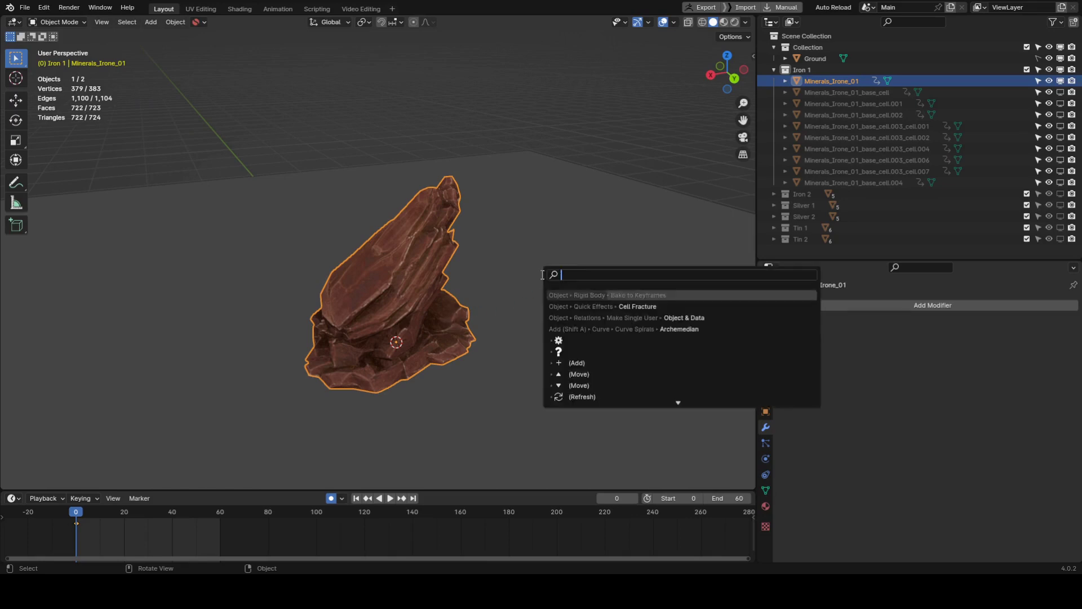
text(cell fra)
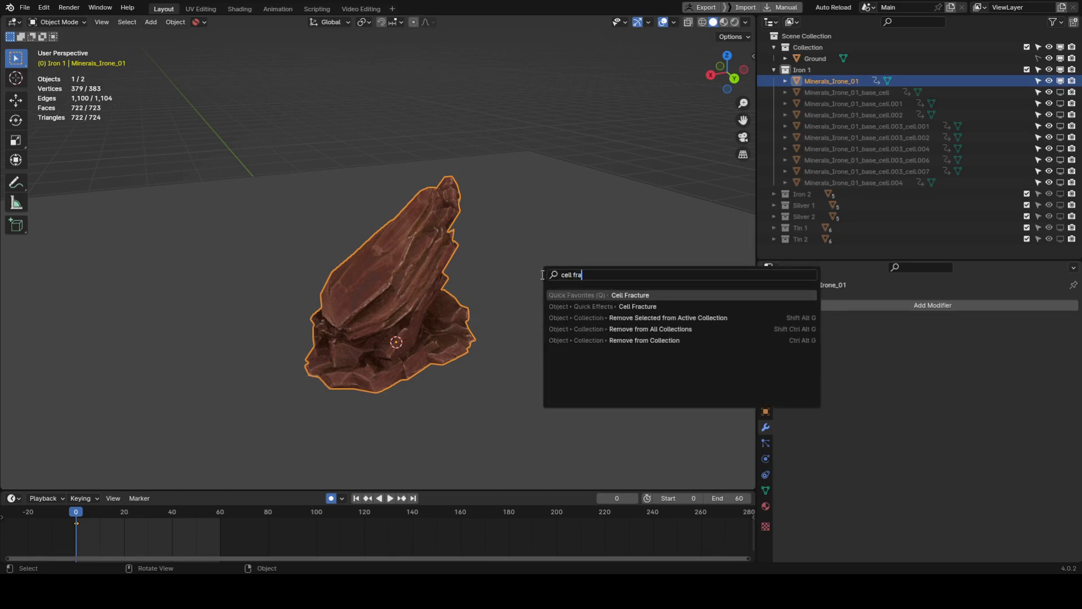
key(Return)
drag(509, 260, 593, 179)
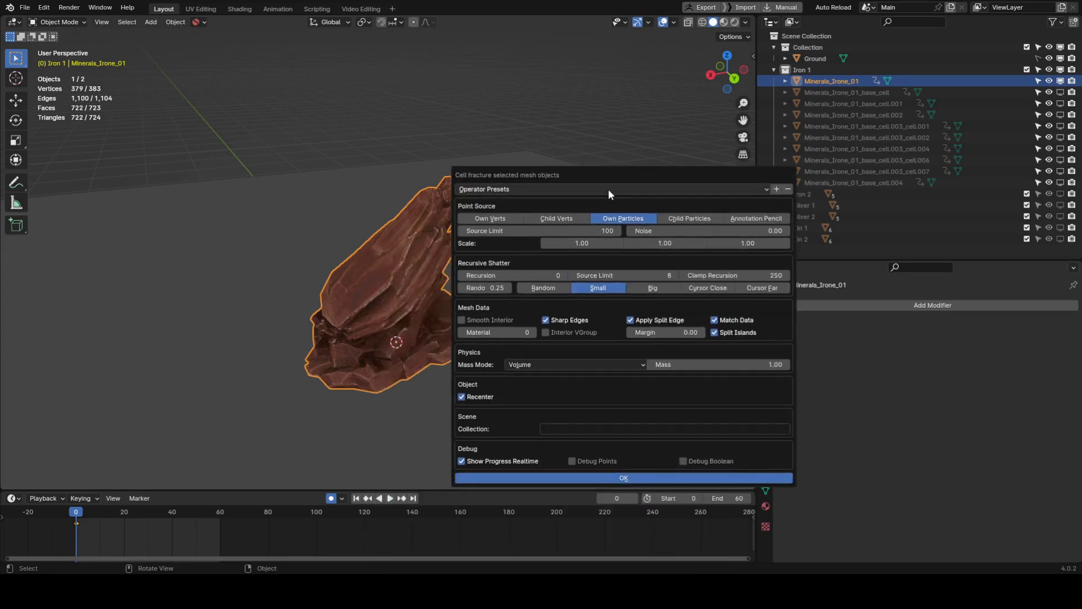
click(555, 231)
key(Return)
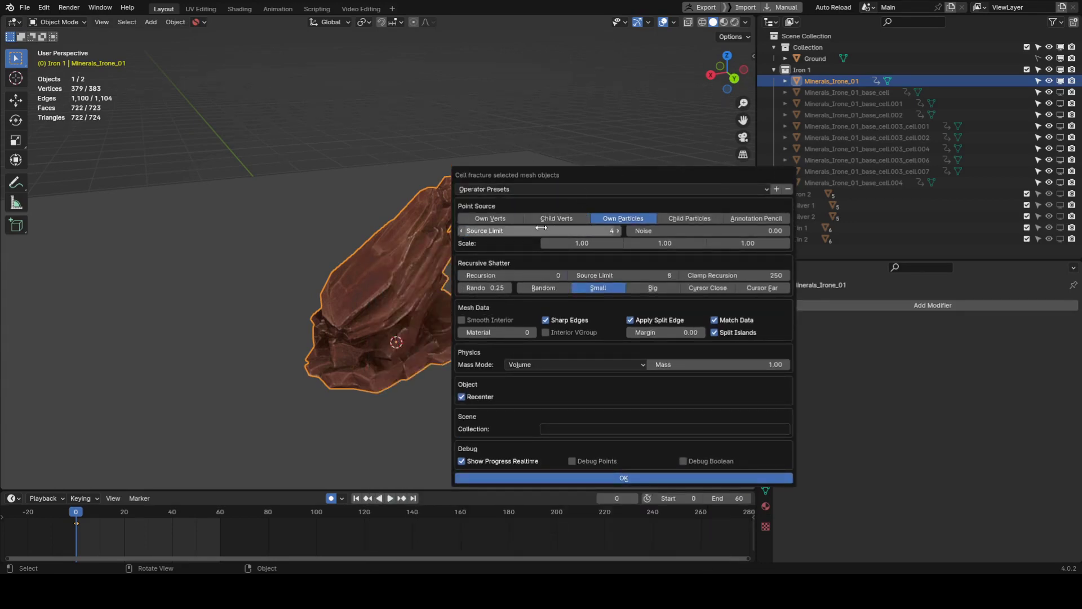
click(497, 218)
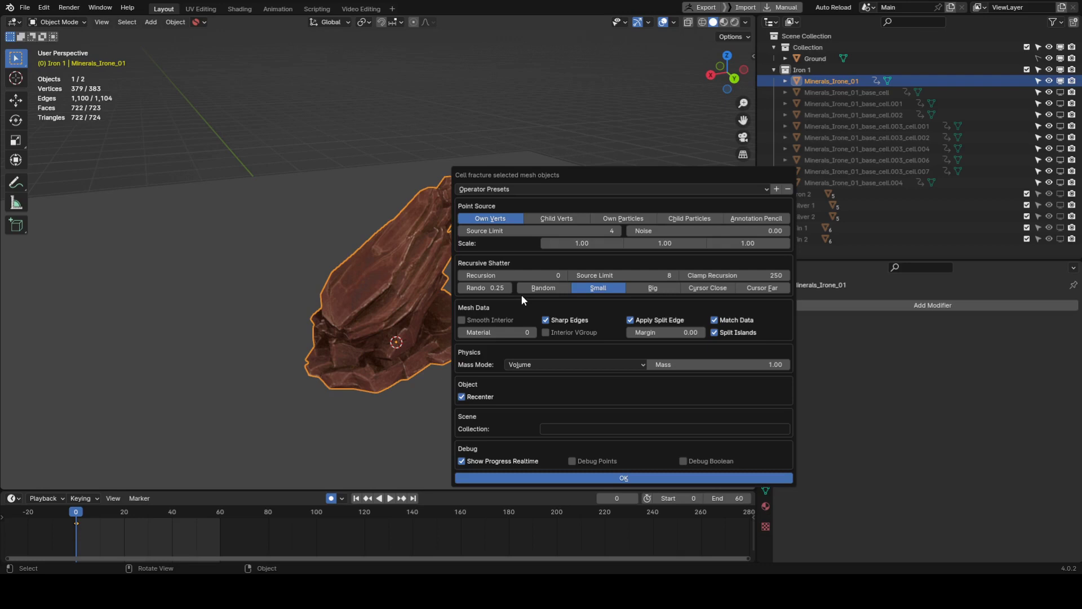
Try fracturing the rock into cells with a recursion of 0
click(559, 275)
click(547, 275)
text(0)
key(Return)
click(606, 480)
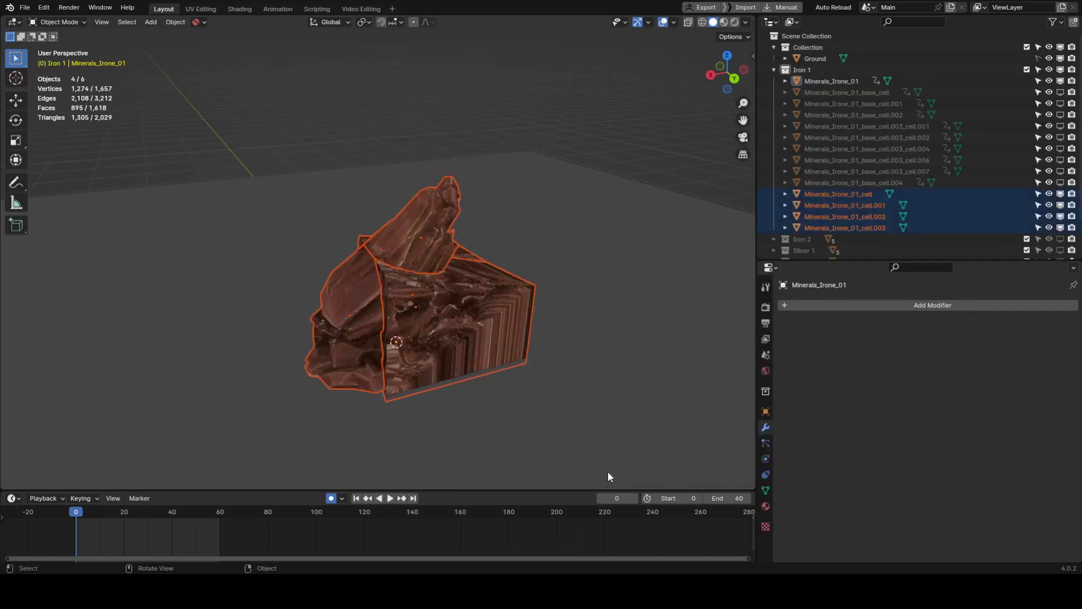
key(ctrl+z)
Merge all vertices of the rock mesh by distance in Edit Mode
middle_drag(417, 384, 424, 280)
key(Tab)
click(405, 278)
scroll(404, 281, down, 2)
key(a)
right_click(550, 347)
mouse_move(541, 459)
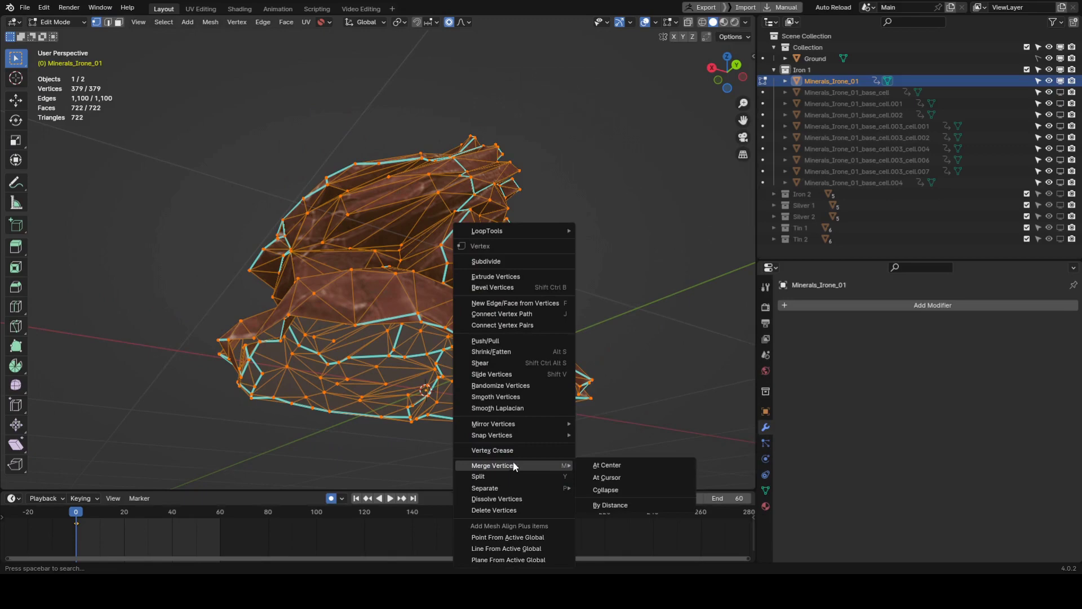
click(631, 502)
middle_drag(529, 405, 521, 412)
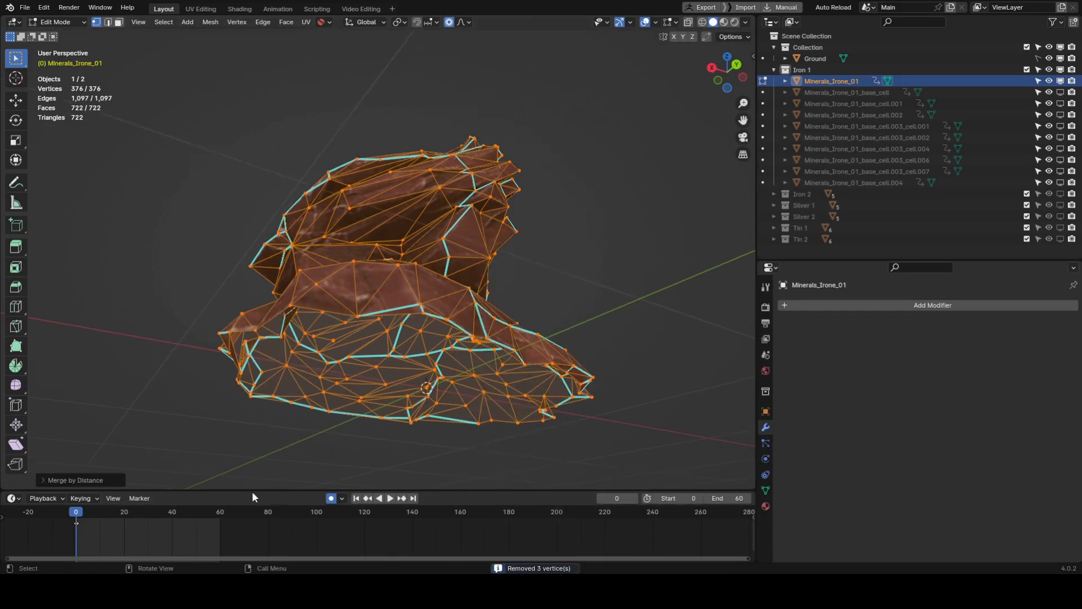
click(76, 479)
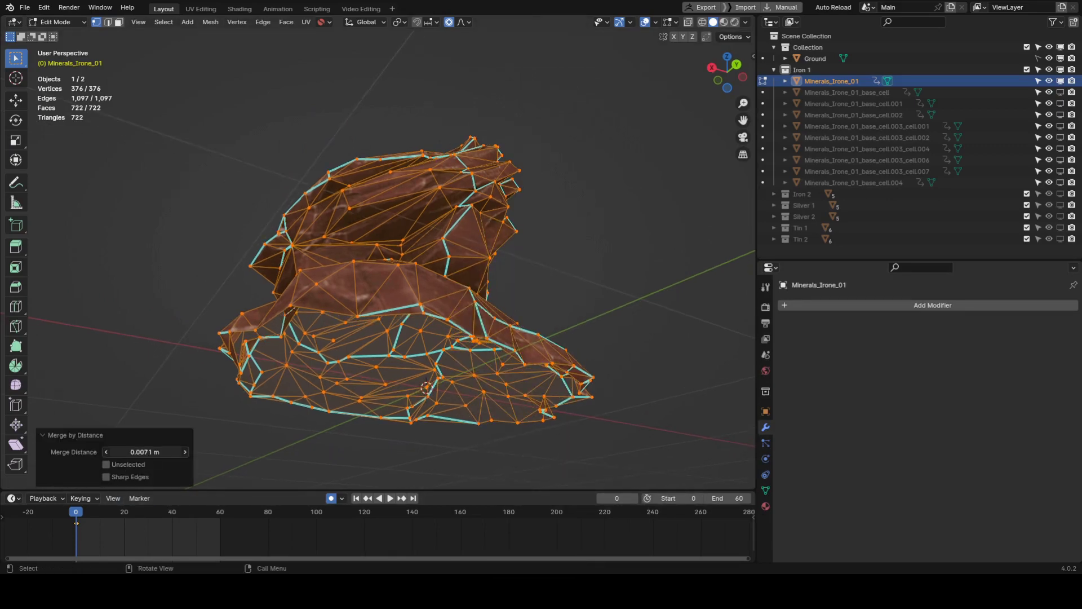
Select the open border loop on the rock's underside and fill it with a face
key(2)
alt+click(336, 306)
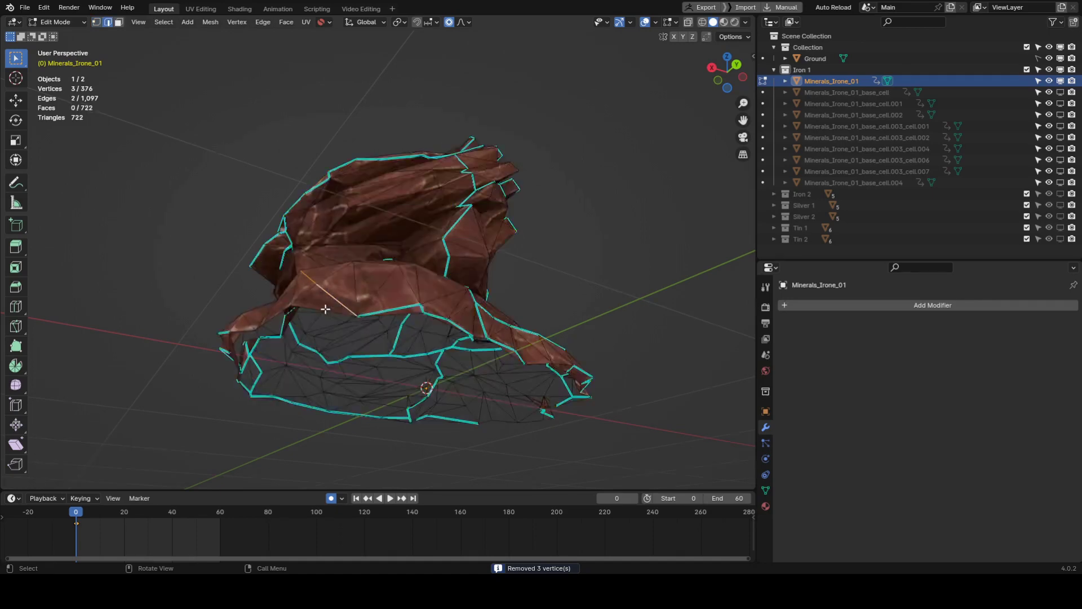
key(f)
middle_drag(338, 307, 471, 311)
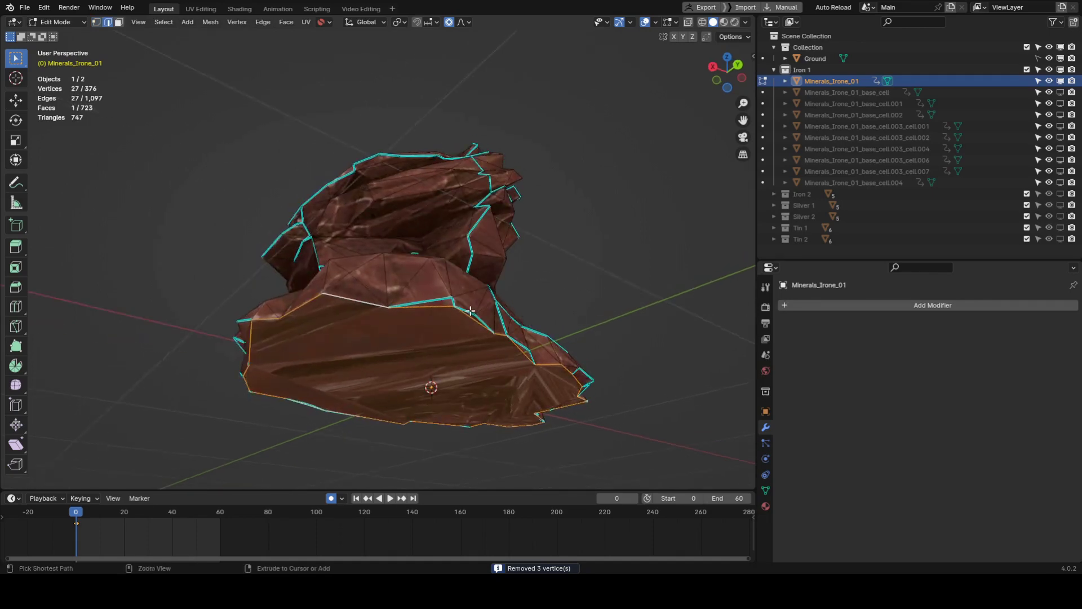
Triangulate the new underside face and unwrap it with the Angle Based method
key(ctrl+t)
key(u)
click(500, 307)
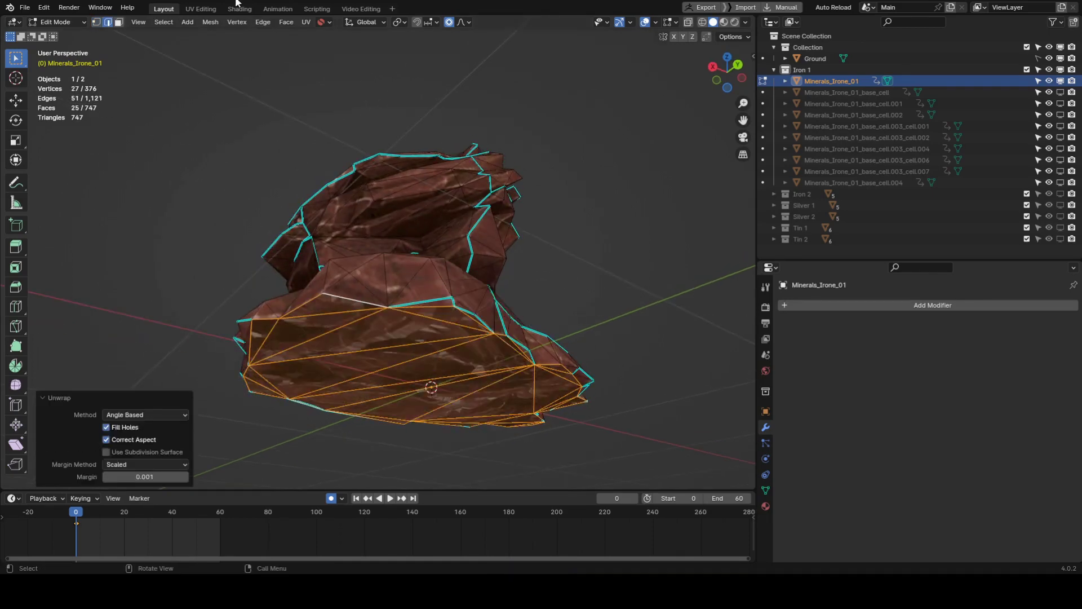
Scale down the underside's UV island over the mineral texture in UV Editing, then return to the Layout workspace in Object Mode
click(201, 9)
key(a)
key(s)
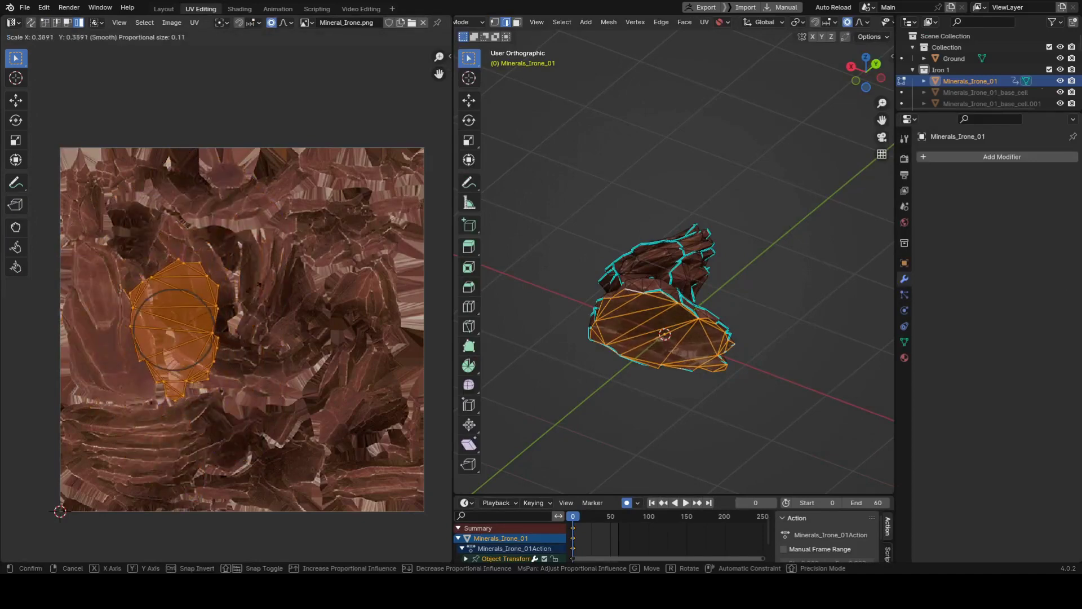
click(260, 296)
click(163, 9)
middle_drag(461, 289, 451, 214)
scroll(474, 282, up, 4)
key(1)
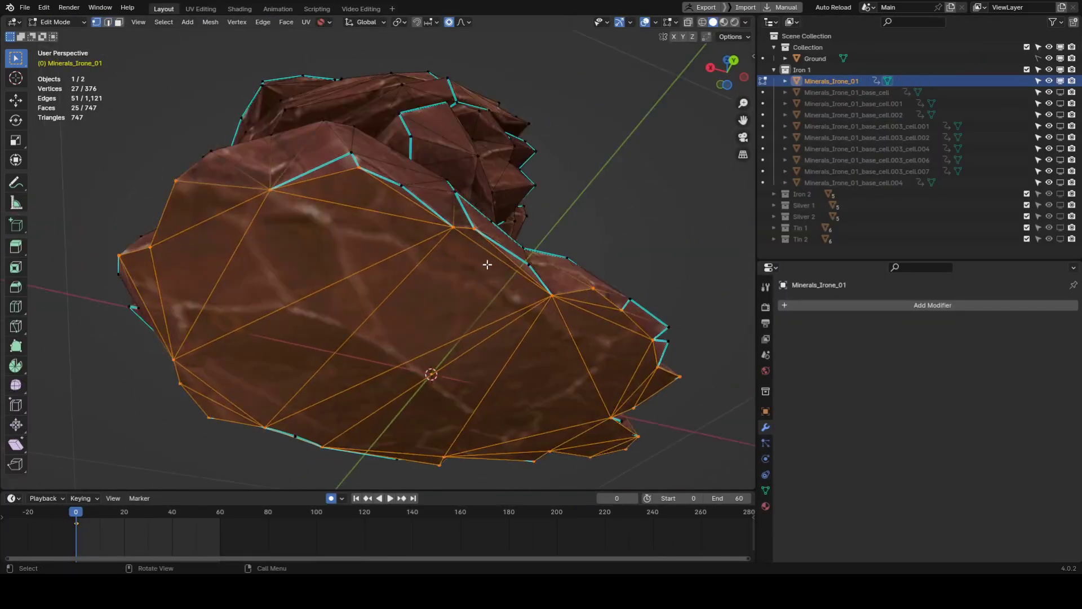
key(a)
key(Tab)
scroll(480, 220, down, 5)
middle_drag(480, 221, 471, 293)
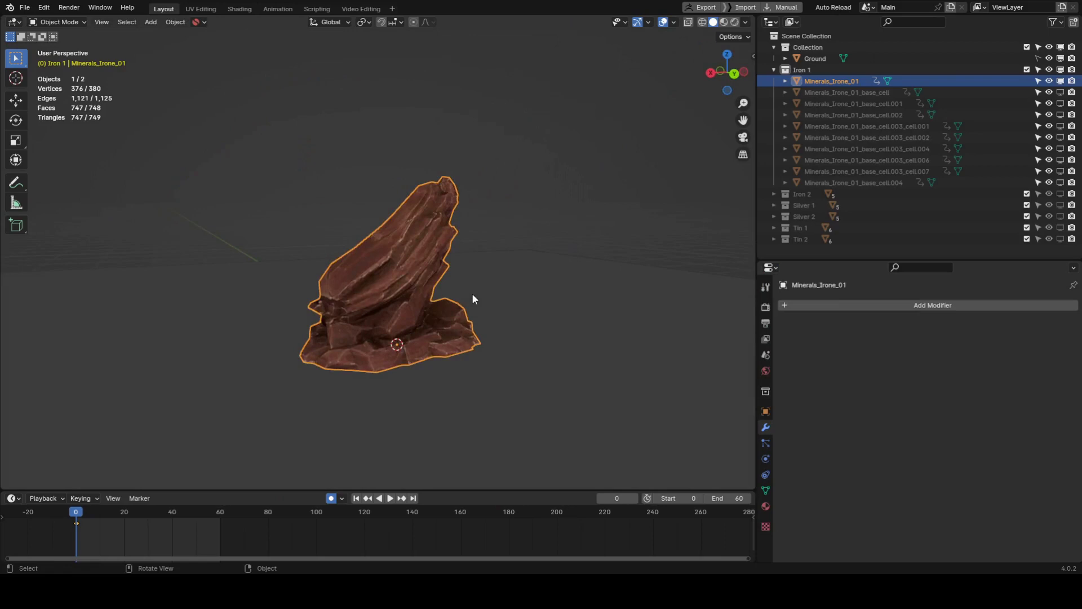
Run Cell Fracture on the closed rock using Own Verts with a source limit of 4
scroll(472, 294, up, 1)
key(Tab)
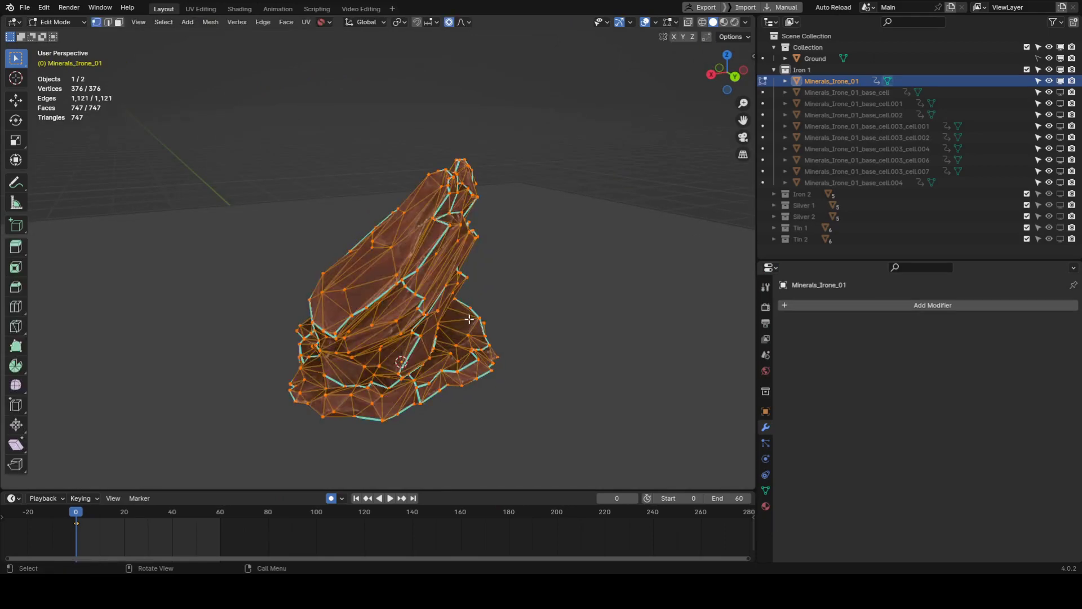
key(Tab)
key(F3)
click(542, 337)
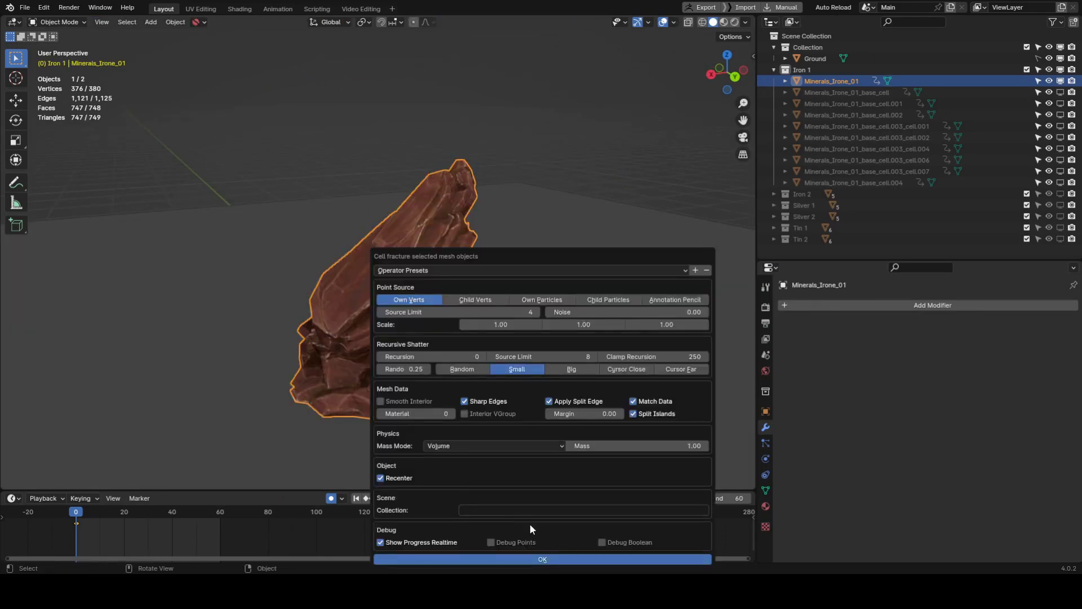
click(543, 559)
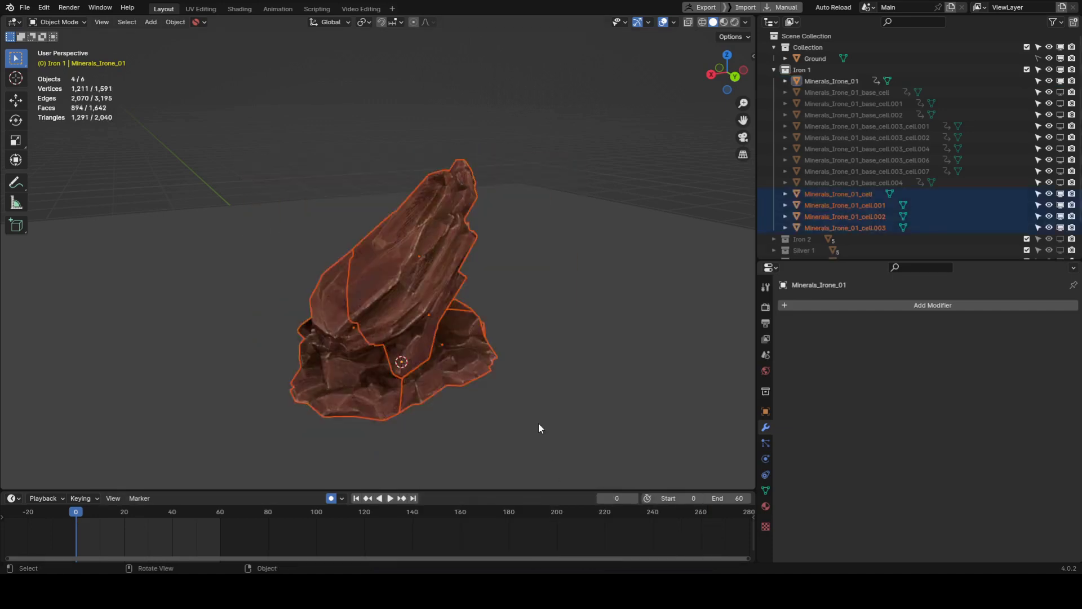
Move the original unfractured rock away from the fractured pieces and select the four pieces
click(417, 286)
middle_drag(388, 277, 475, 260)
key(g)
right_click(604, 215)
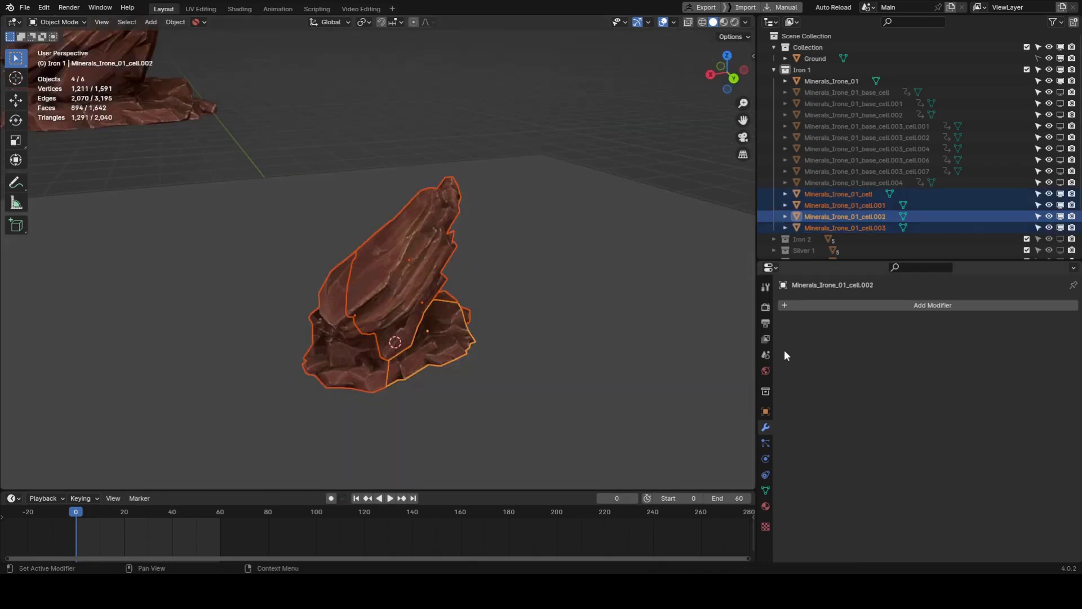
Add a Decimate modifier to the active rock piece with a collapse ratio of about 0.47
click(800, 305)
mouse_move(797, 305)
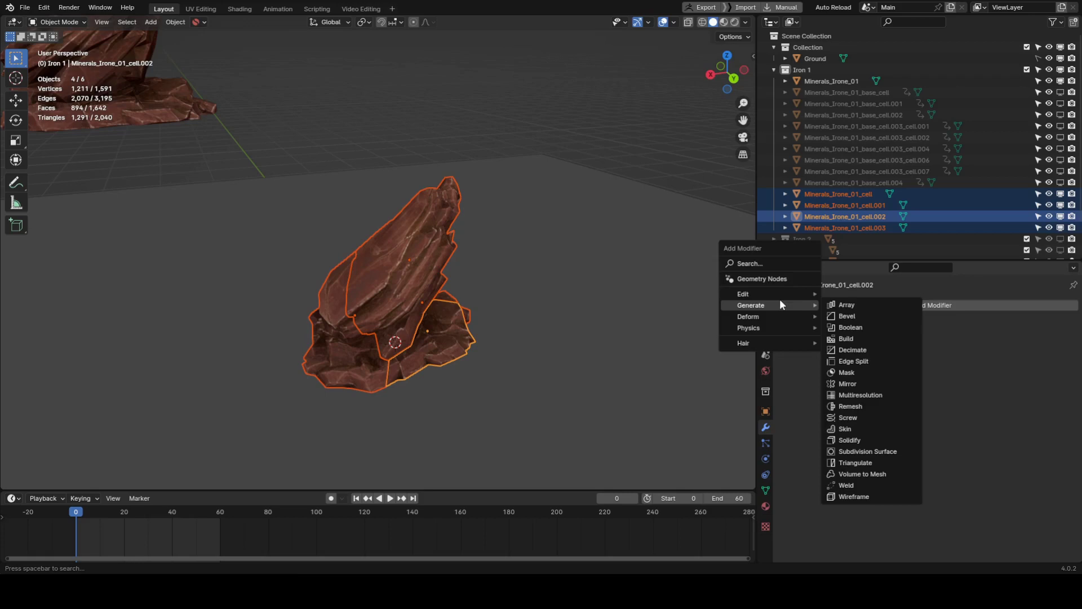
key(Escape)
click(829, 304)
text(dec)
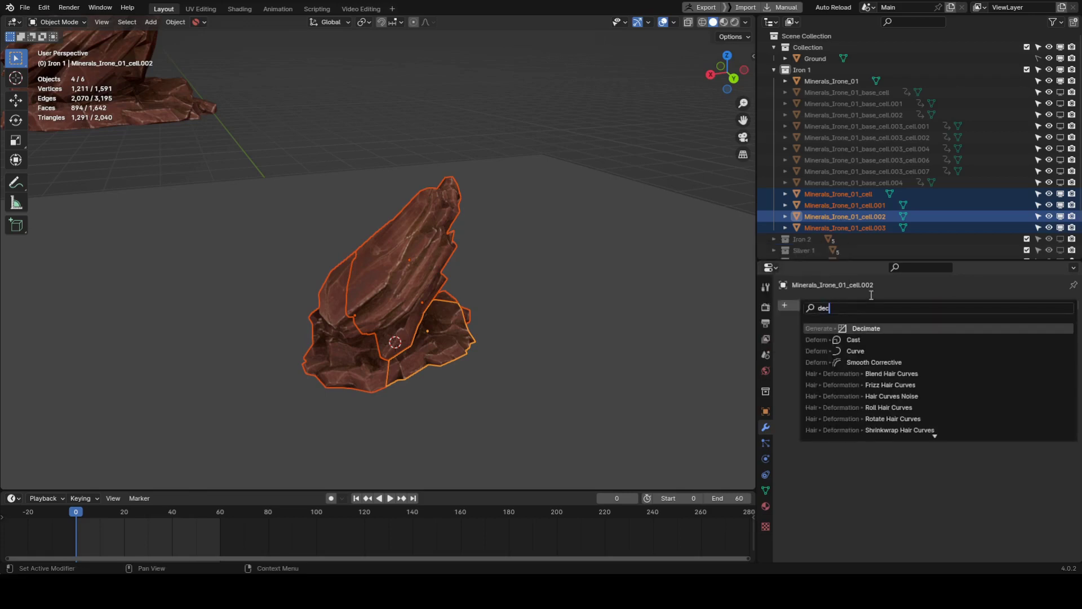
click(869, 327)
drag(989, 382, 897, 382)
drag(972, 380, 976, 380)
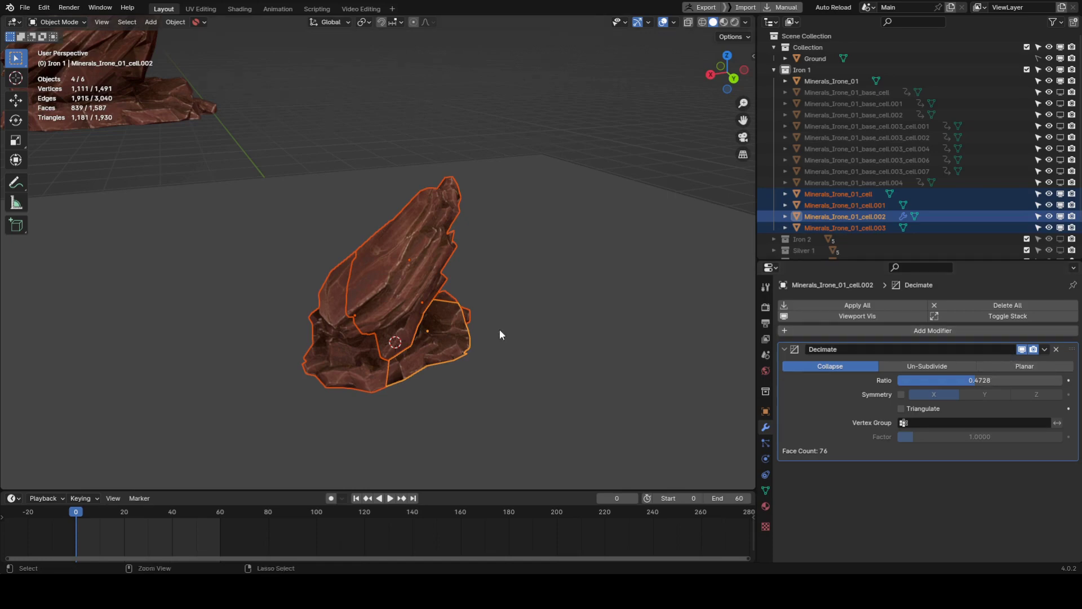
Try copying the Decimate modifier from the active piece to the other selected rock pieces
key(ctrl+l)
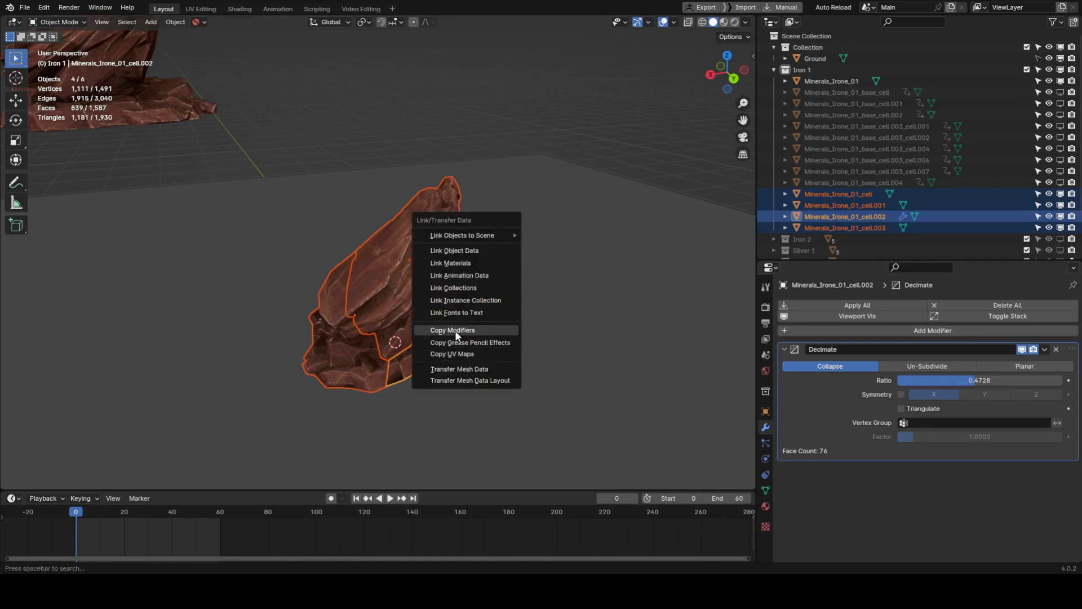
click(445, 330)
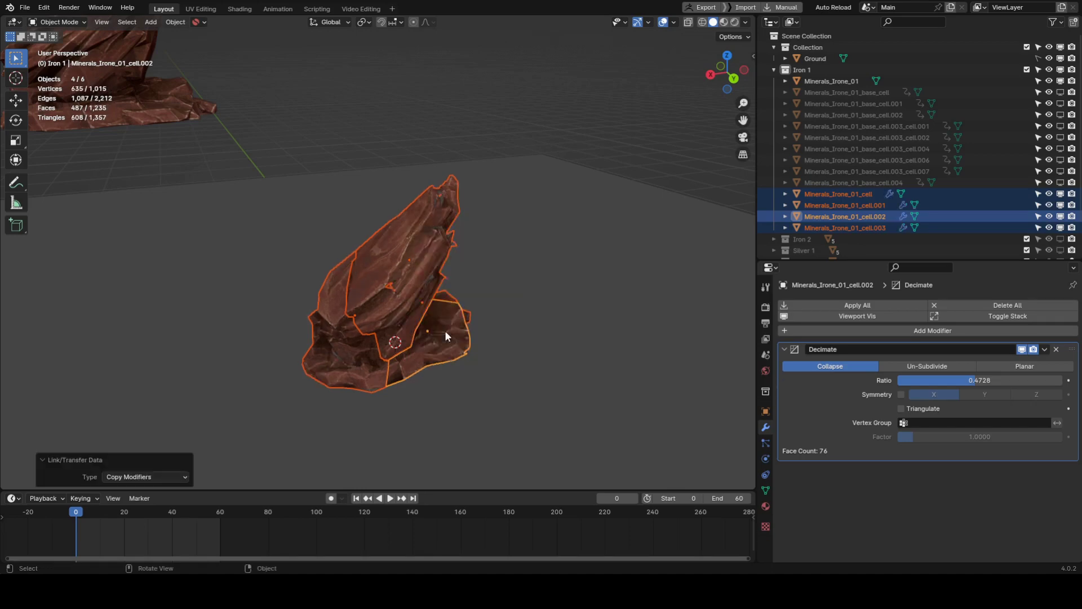
middle_drag(555, 324, 527, 305)
key(ctrl+z)
Merge the vertices of the rock's lower-left piece by distance, using 0.0171 m
click(338, 362)
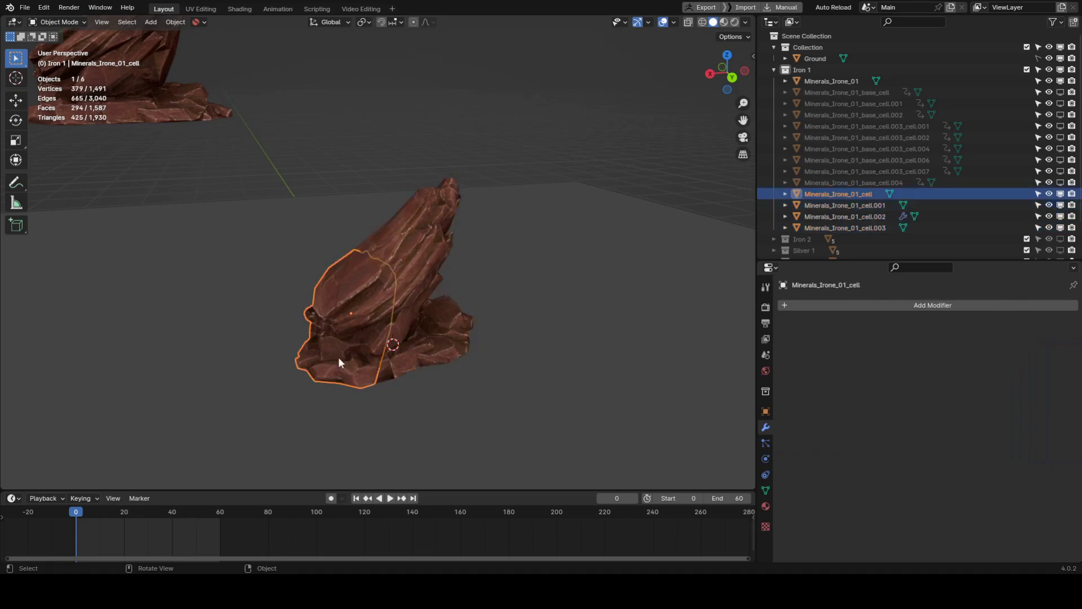
key(Tab)
right_click(420, 348)
mouse_move(447, 360)
click(518, 401)
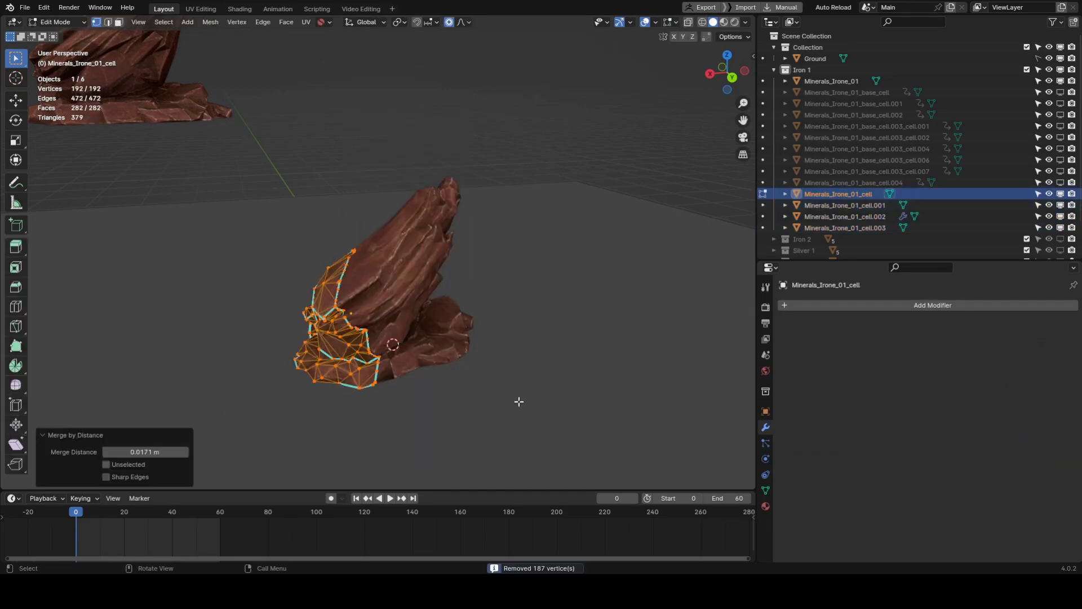
key(Tab)
Select all four rock pieces in wireframe view and merge their vertices by distance together in Edit Mode
click(401, 296)
key(Tab)
key(Tab)
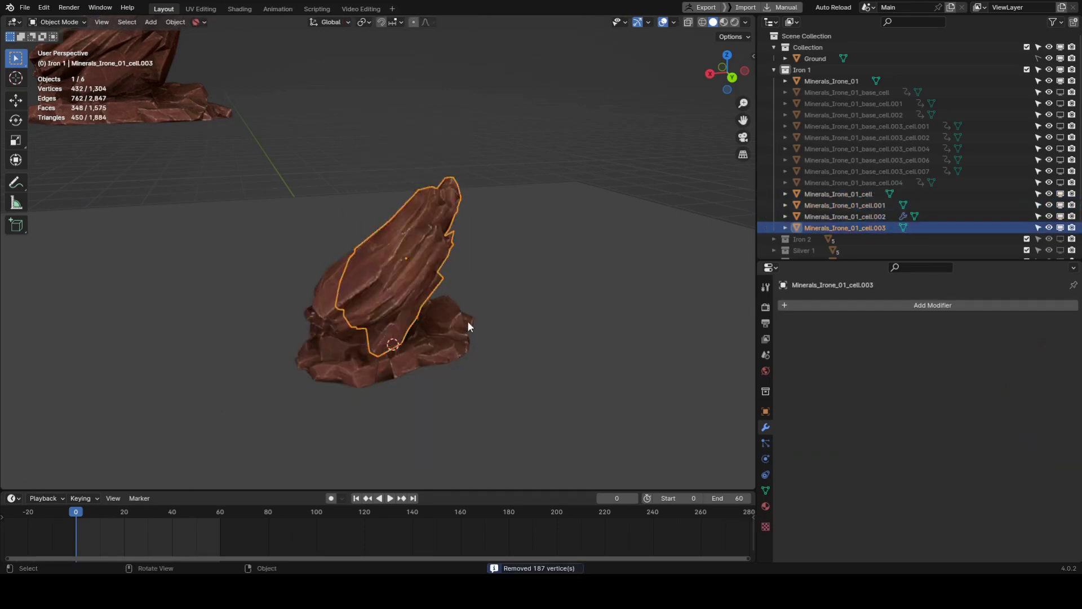
key(z)
drag(296, 255, 479, 383)
key(Tab)
right_click(542, 382)
mouse_move(550, 382)
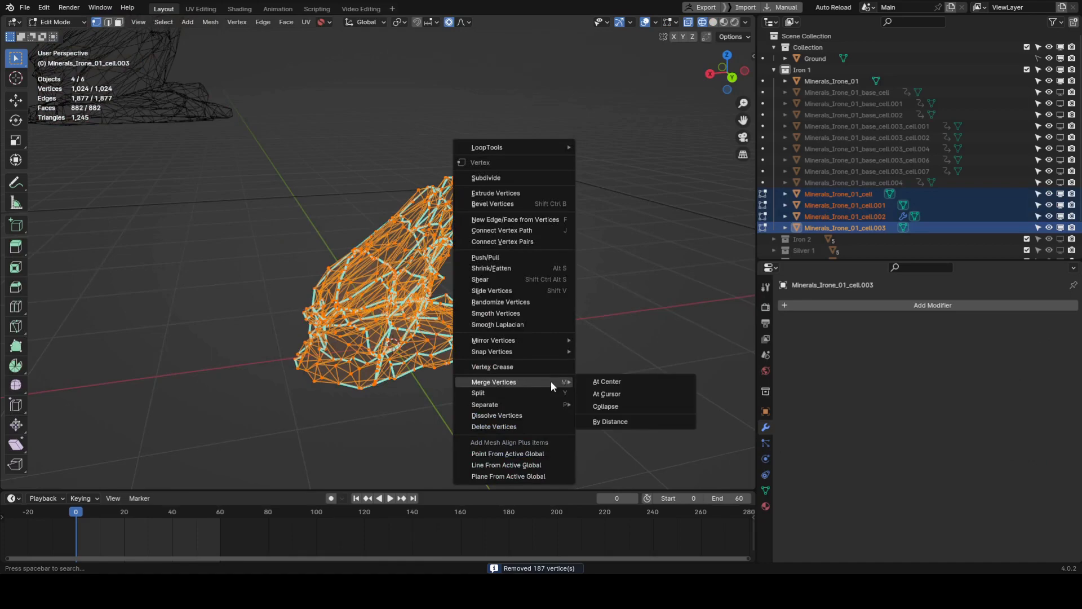
click(624, 422)
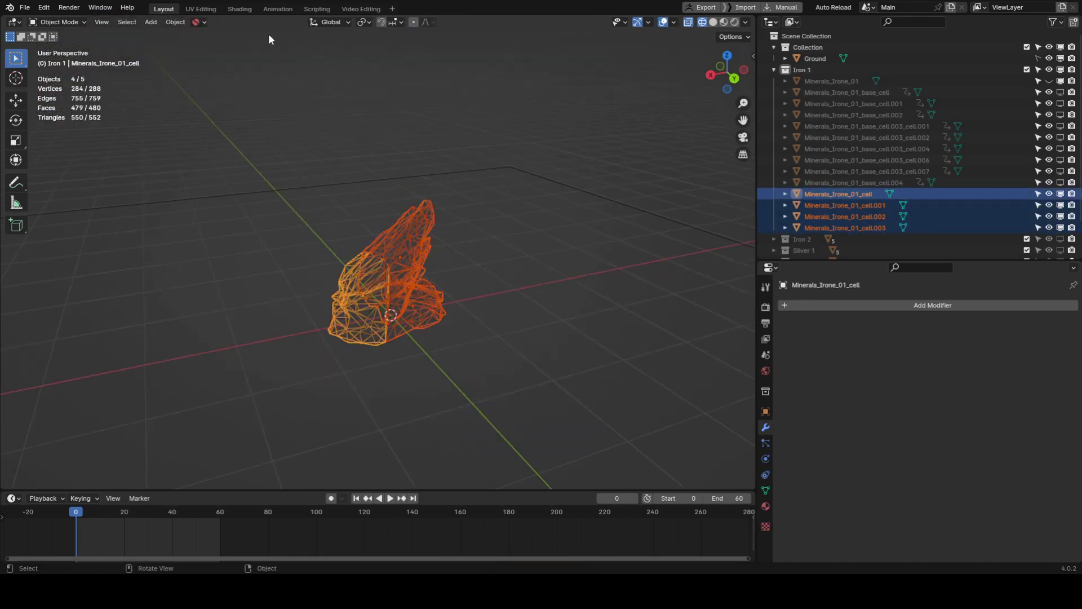
Add active rigid bodies to the four selected rock pieces
click(181, 23)
mouse_move(226, 320)
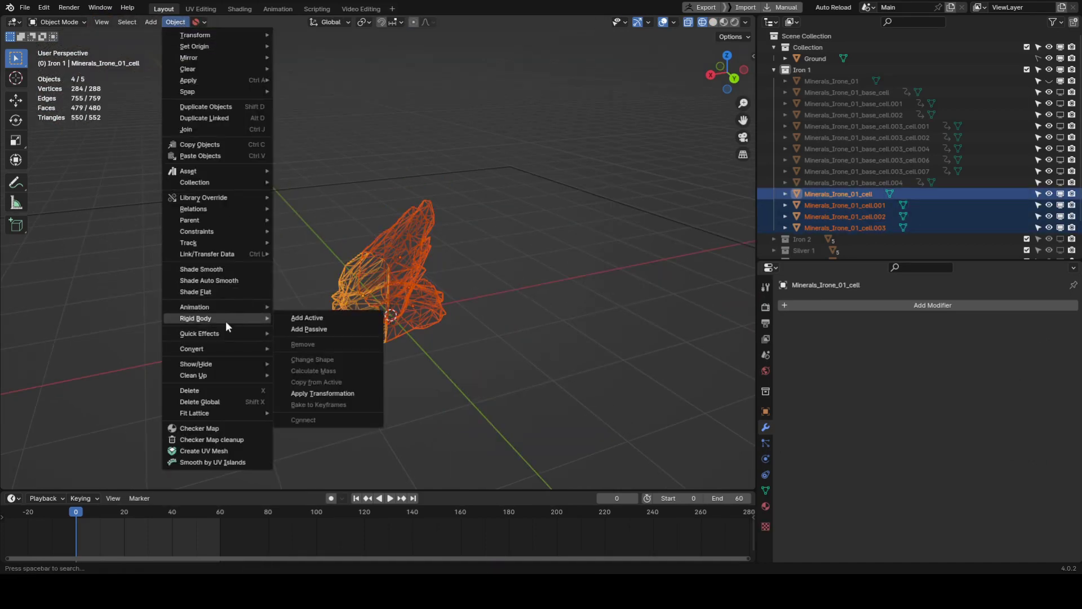
click(311, 318)
scroll(394, 288, up, 2)
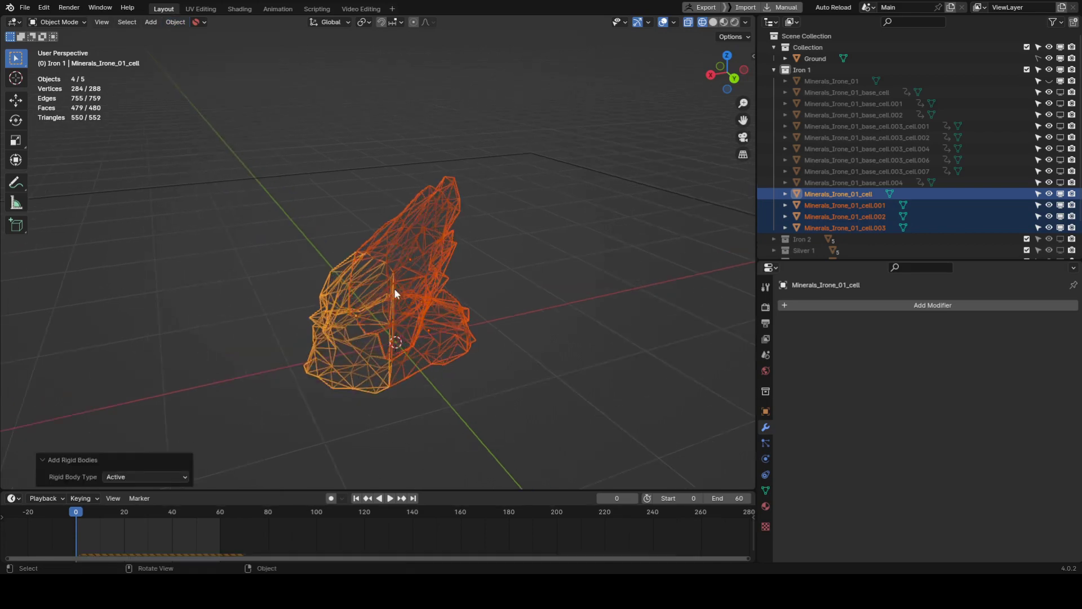
Switch back to solid textured shading and set the active piece's rigid body translation damping to 0.843
click(765, 491)
key(shift+z)
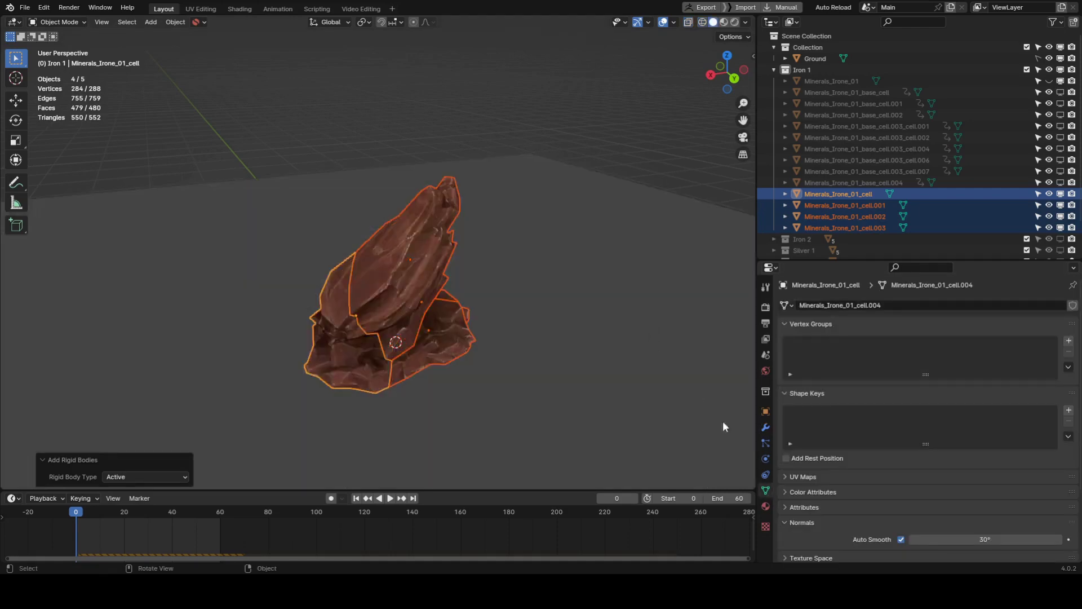
click(765, 476)
click(765, 459)
scroll(847, 442, down, 3)
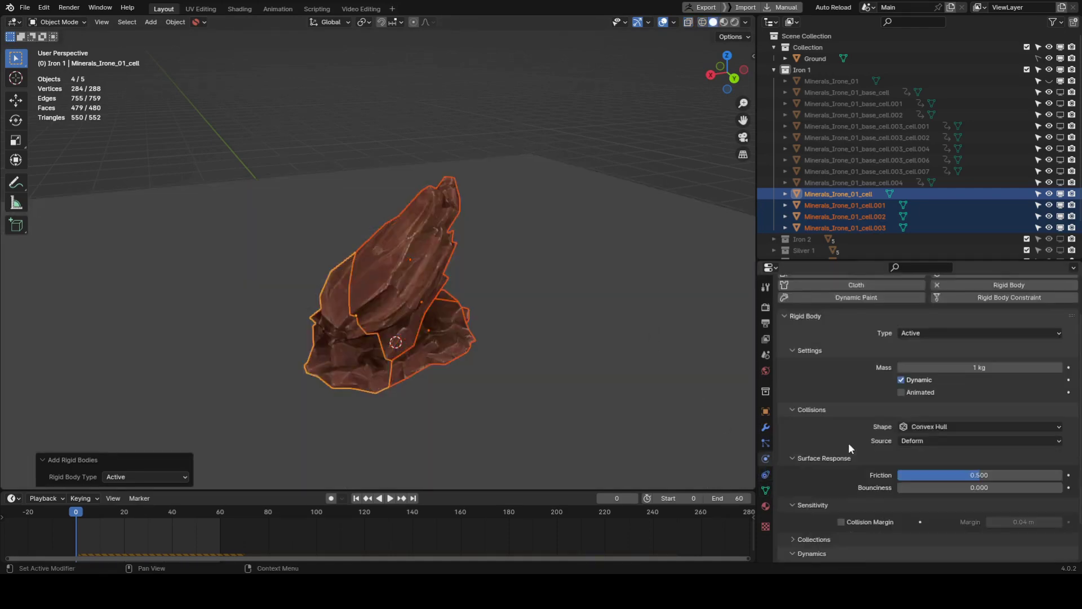
scroll(847, 442, down, 2)
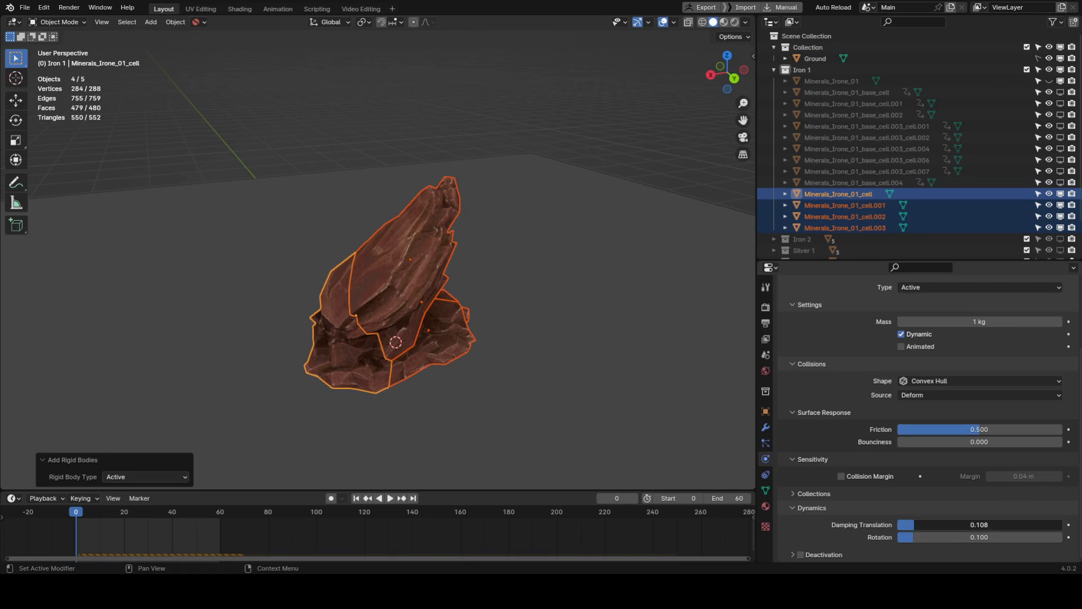
drag(935, 521, 1040, 524)
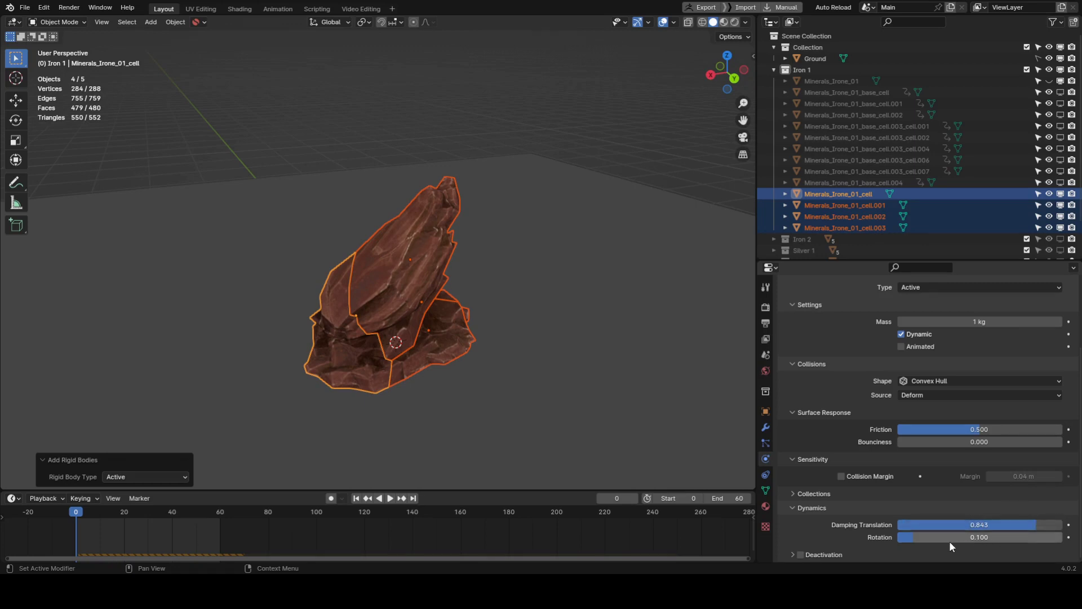
Set the active piece's rotation damping to 0.872 and copy both damping values to the other selected rock pieces
drag(948, 538, 1040, 538)
right_click(1038, 537)
click(1032, 511)
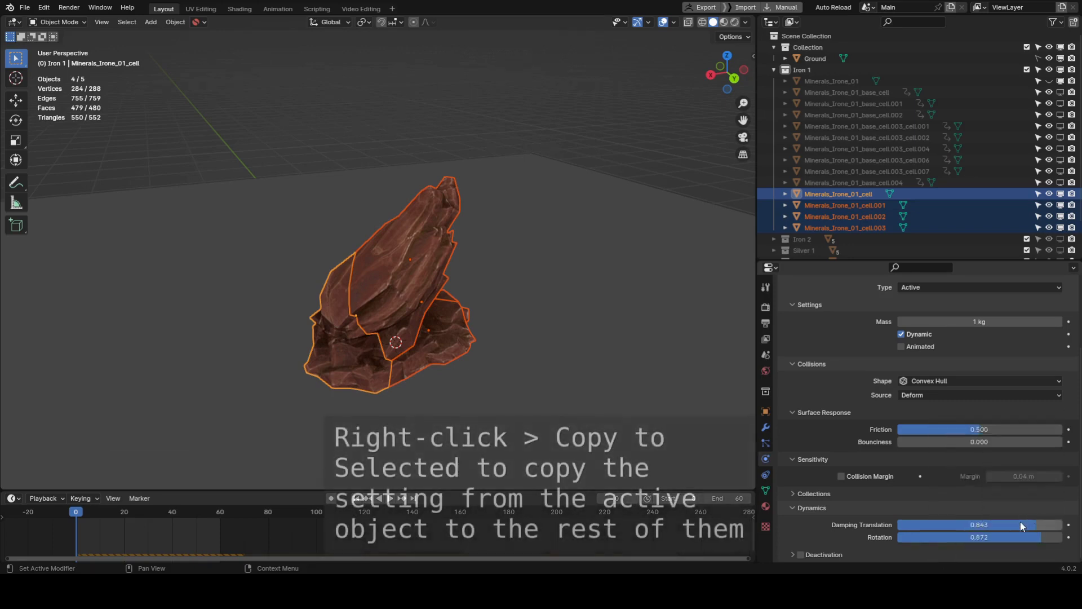
right_click(1020, 524)
click(1020, 509)
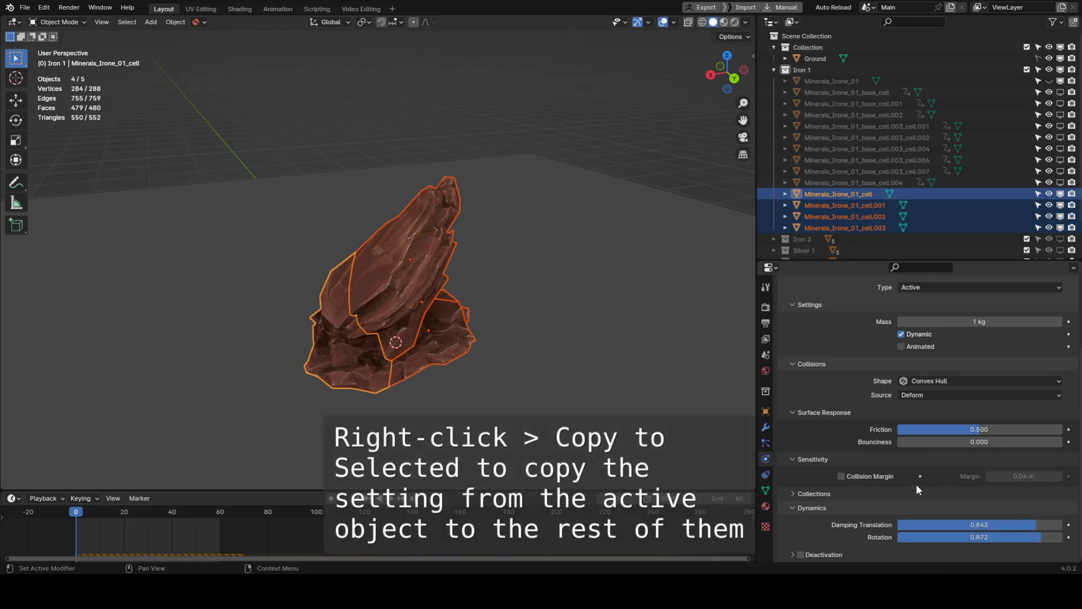
Enable a 0 m collision margin, copy it to all selected rock pieces, and play the simulation
click(839, 476)
right_click(840, 476)
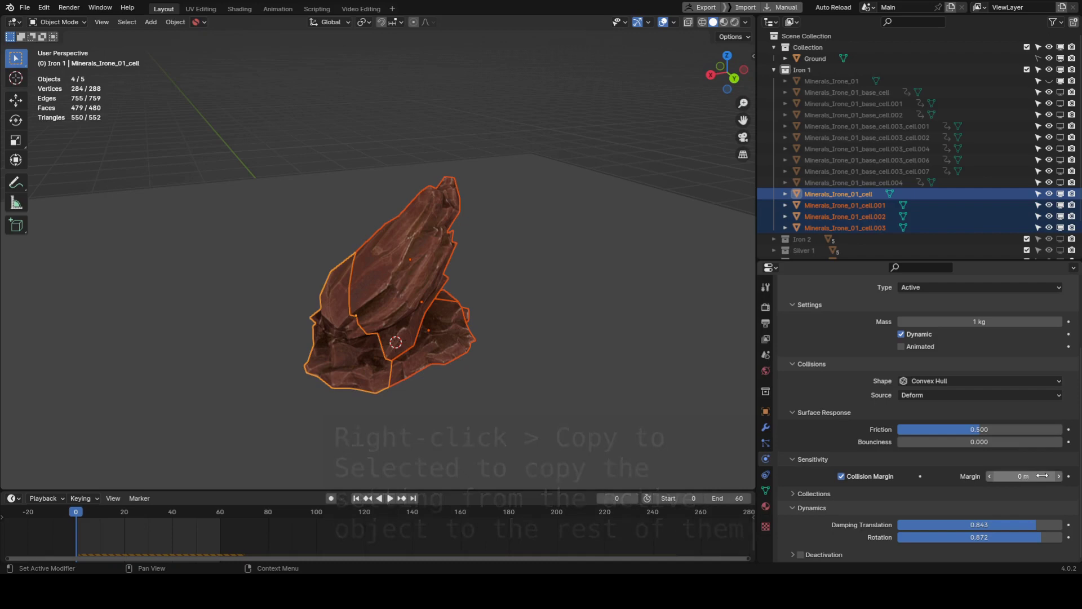
right_click(1017, 476)
click(1016, 475)
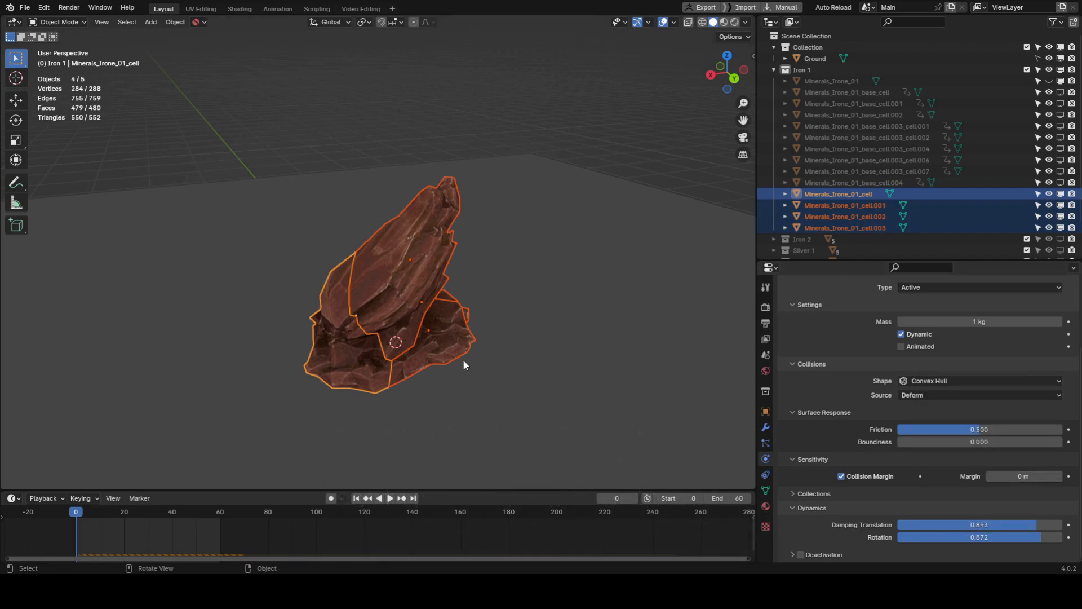
key(space)
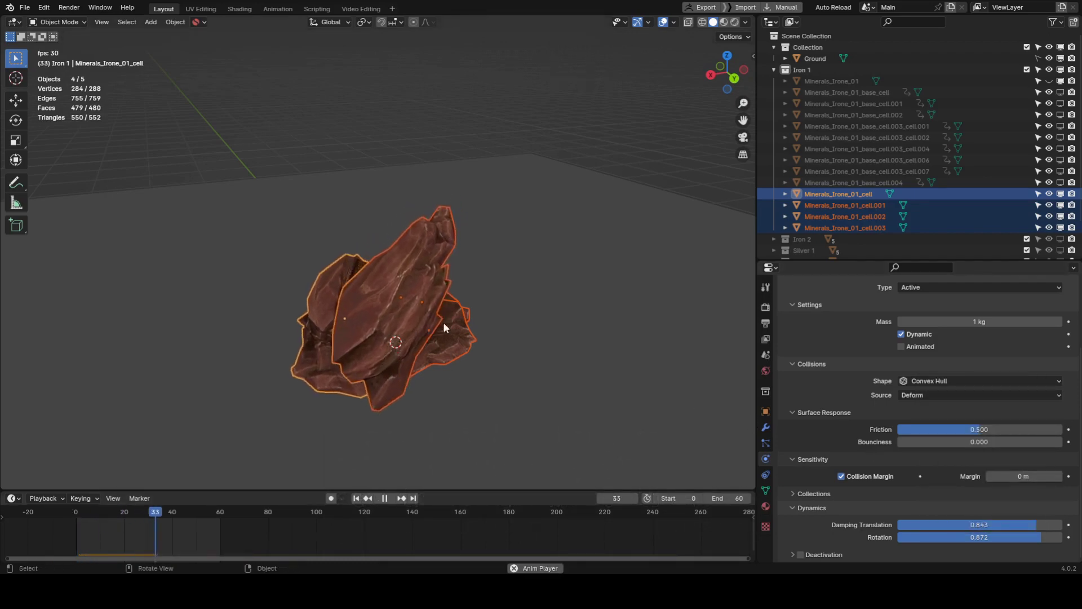
middle_drag(442, 322, 440, 366)
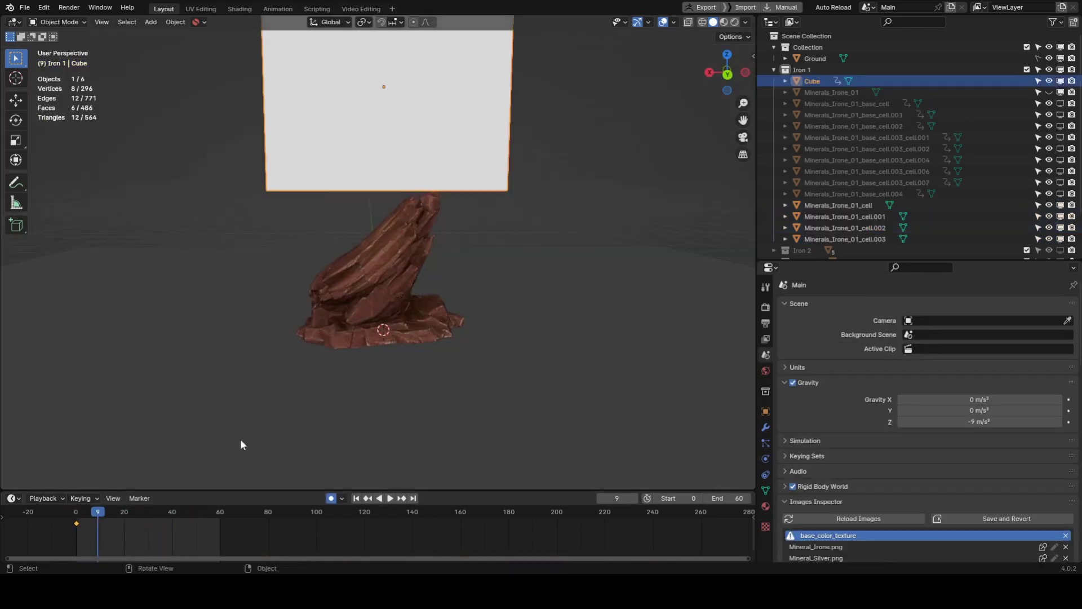
Move the large cube down onto the rock and keyframe that position at frame 9
key(g)
key(z)
click(122, 524)
Make the cube an active rigid body with Animated enabled and return to frame 0
click(765, 458)
click(997, 330)
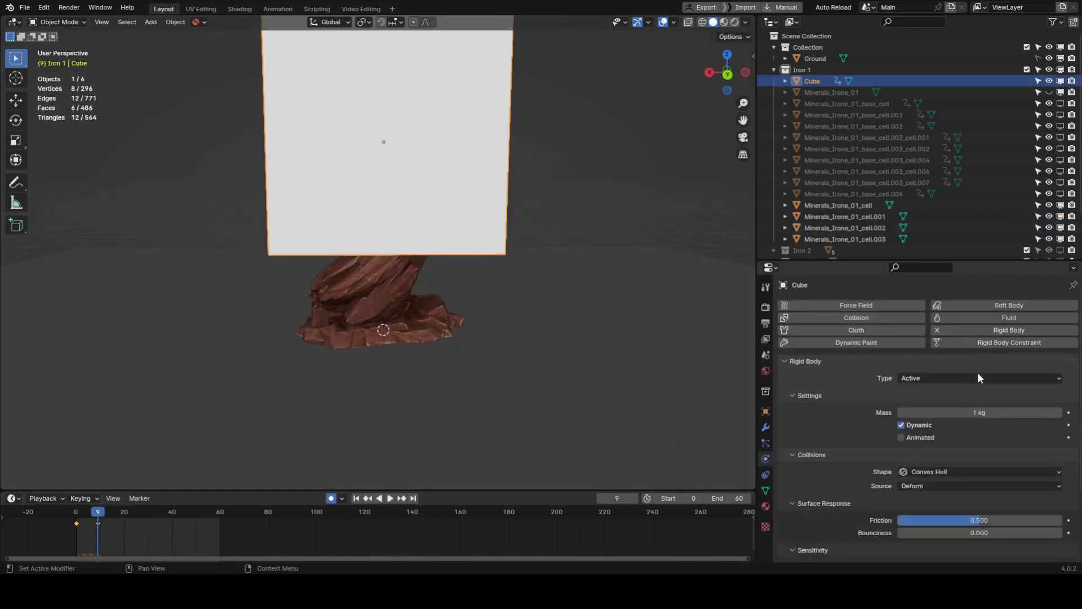
click(915, 437)
drag(96, 516, 51, 512)
key(shift+Left)
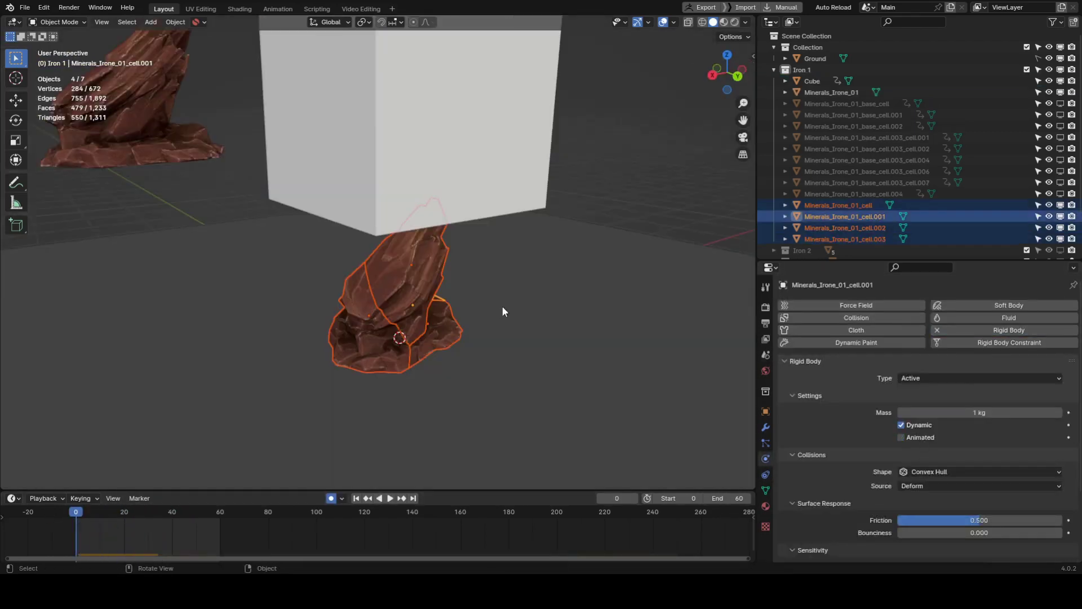
Bake the four rock pieces' rigid body motion to keyframes for frames 0 to 60 with a frame step of 4
key(F3)
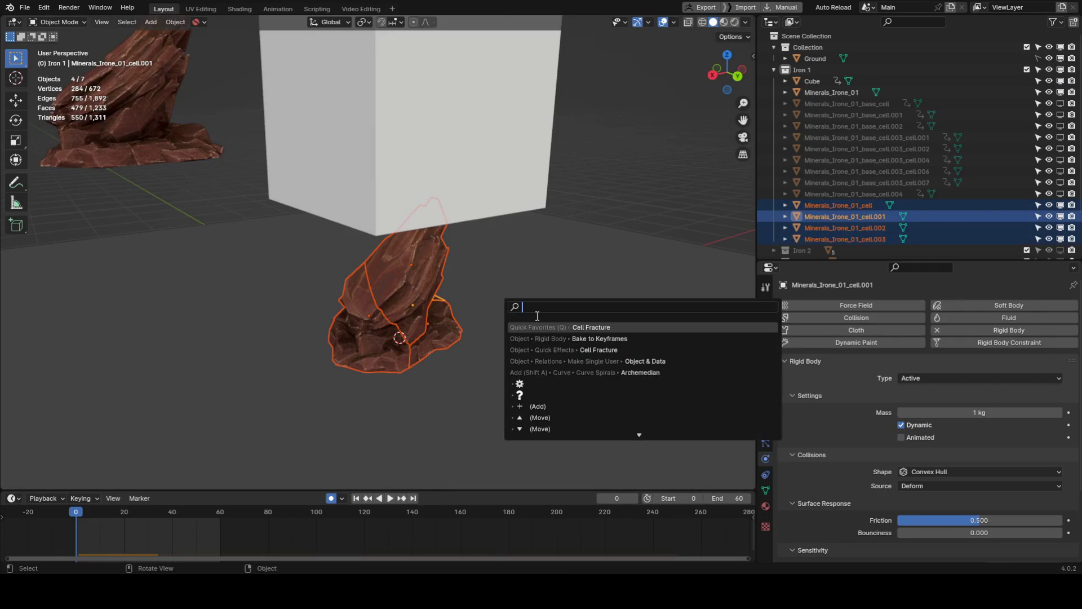
text(bake to ke)
key(Return)
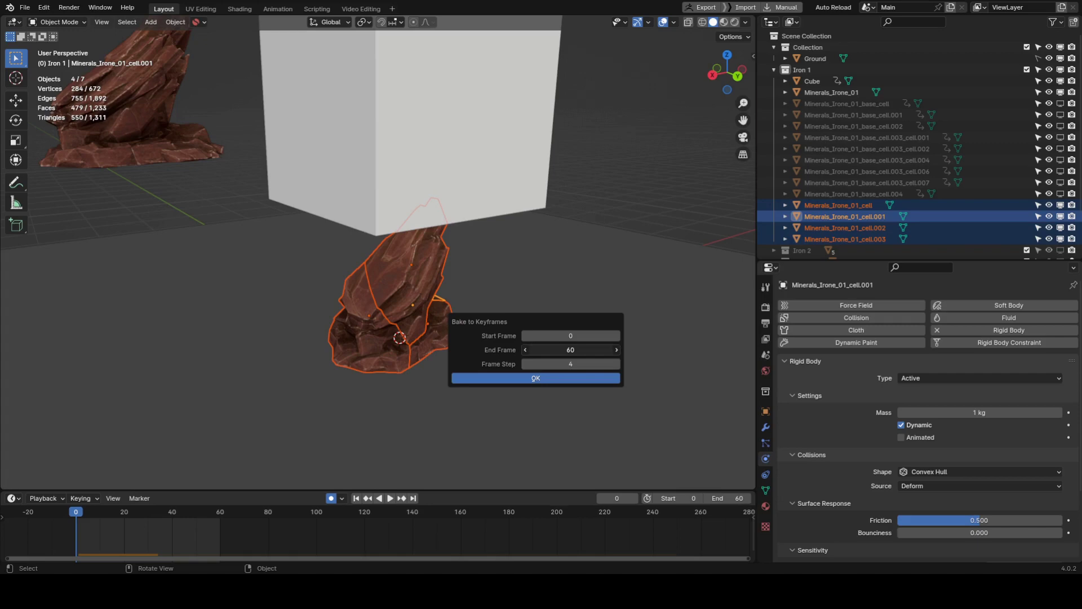
click(561, 376)
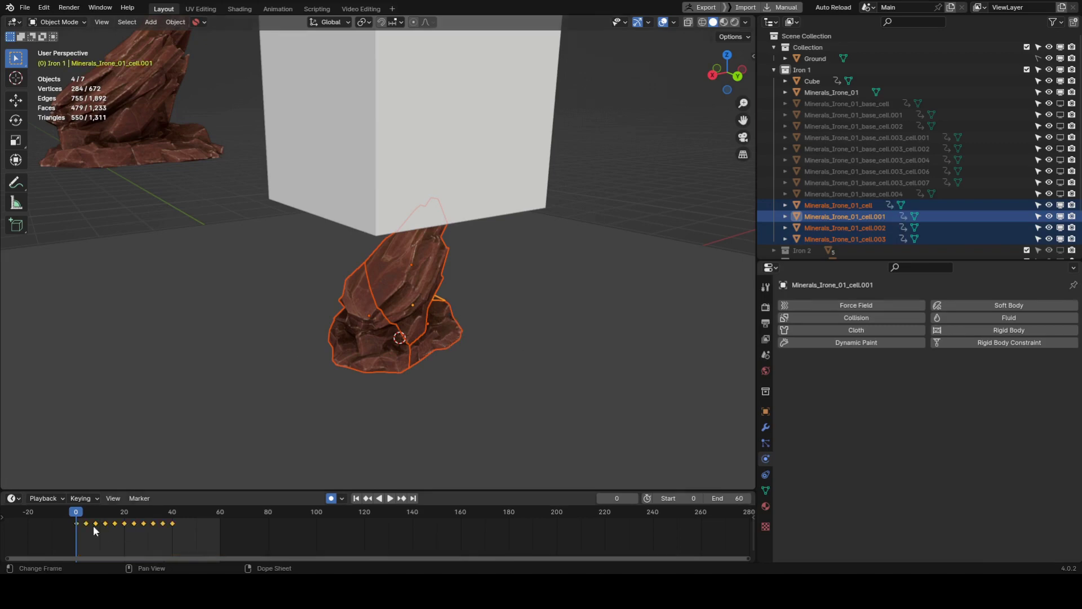
Delete the cube above the rock and play the pieces' baked animation
click(436, 185)
key(x)
click(434, 183)
key(space)
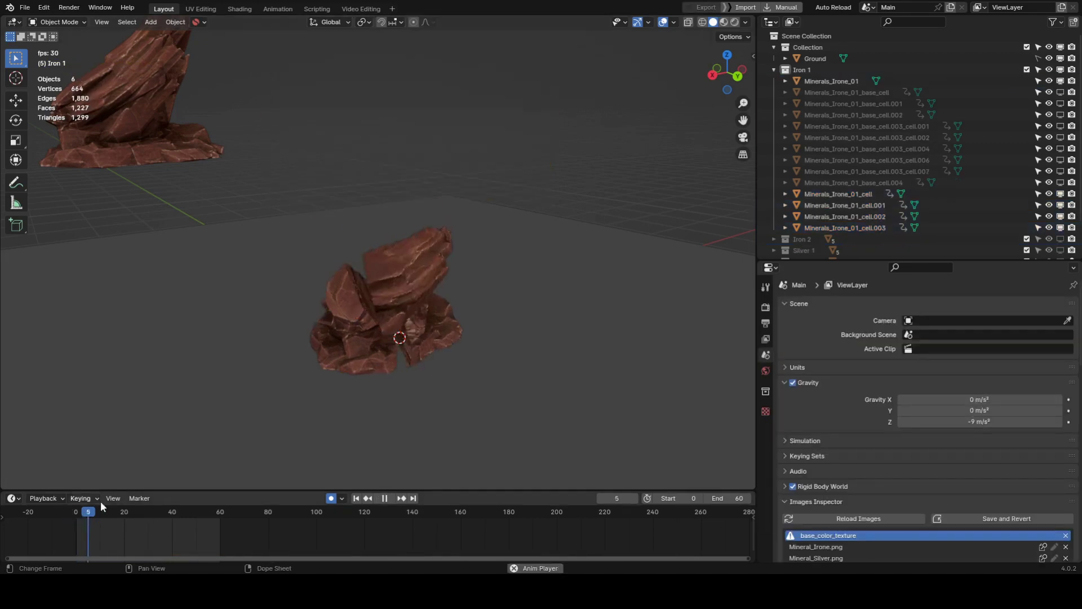
key(space)
middle_drag(351, 357, 357, 348)
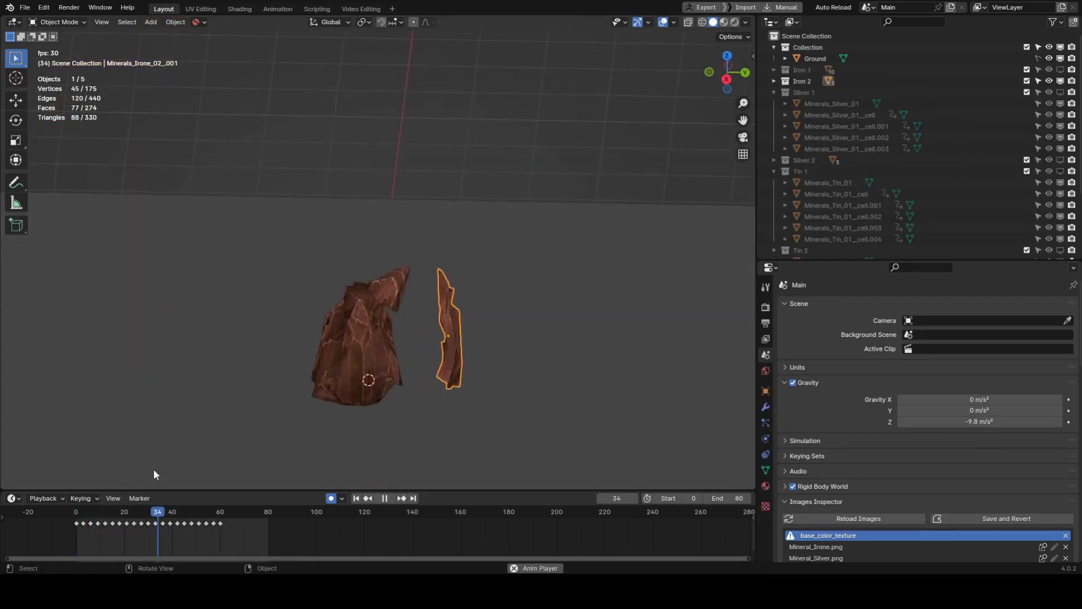
Examine the second iron rock's separated piece mid-animation and scrub through its keyframes
scroll(471, 386, up, 2)
key(space)
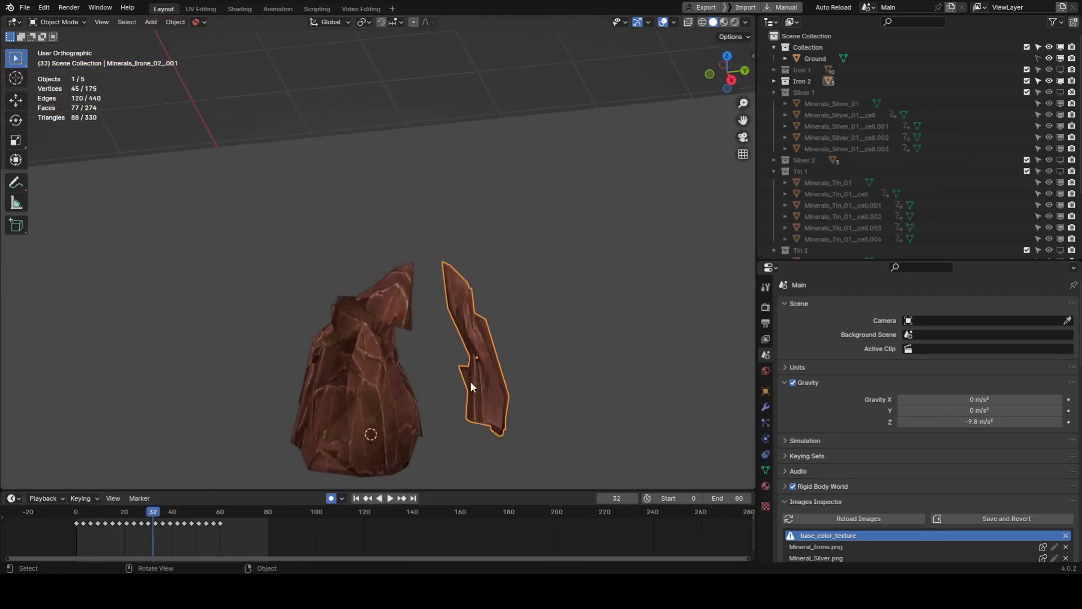
shift+middle_drag(471, 386, 402, 306)
drag(105, 515, 107, 516)
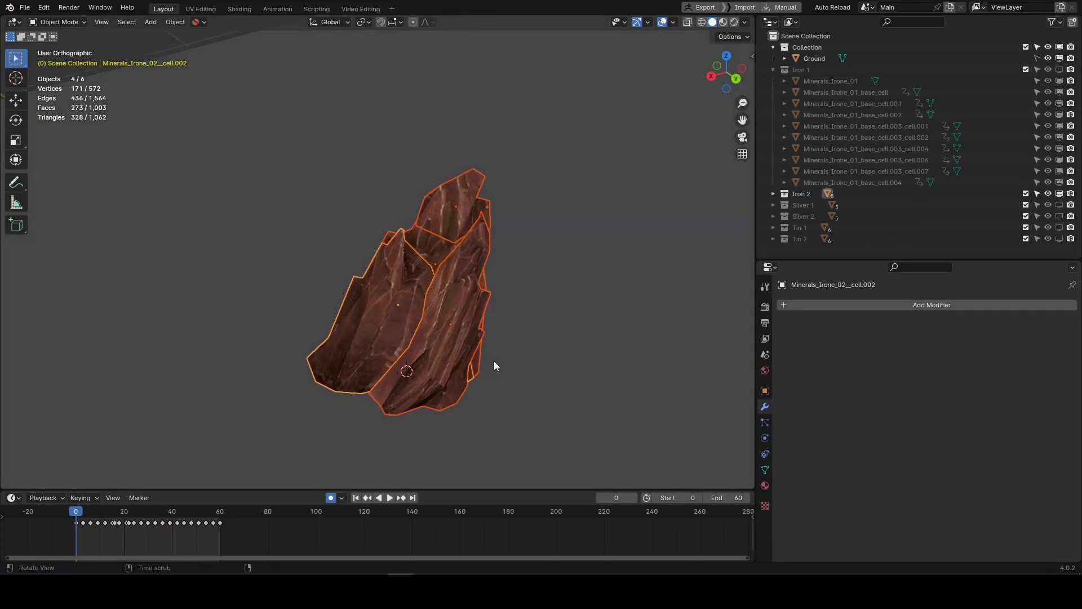
Set up an FBX export of the second iron rock limited to the Mesh object type
middle_drag(495, 366, 494, 361)
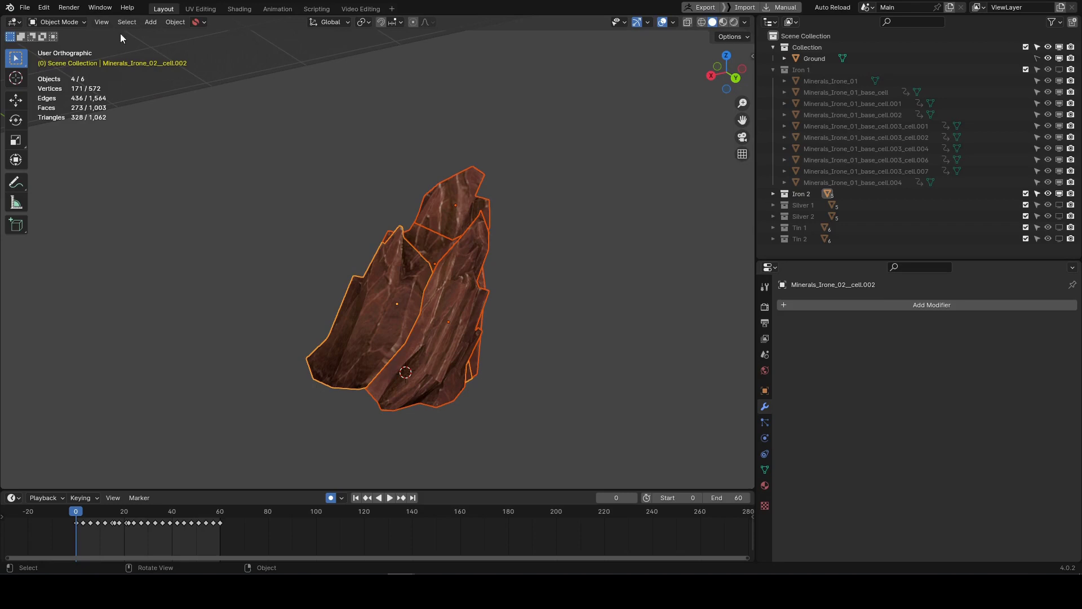
click(25, 7)
mouse_move(52, 178)
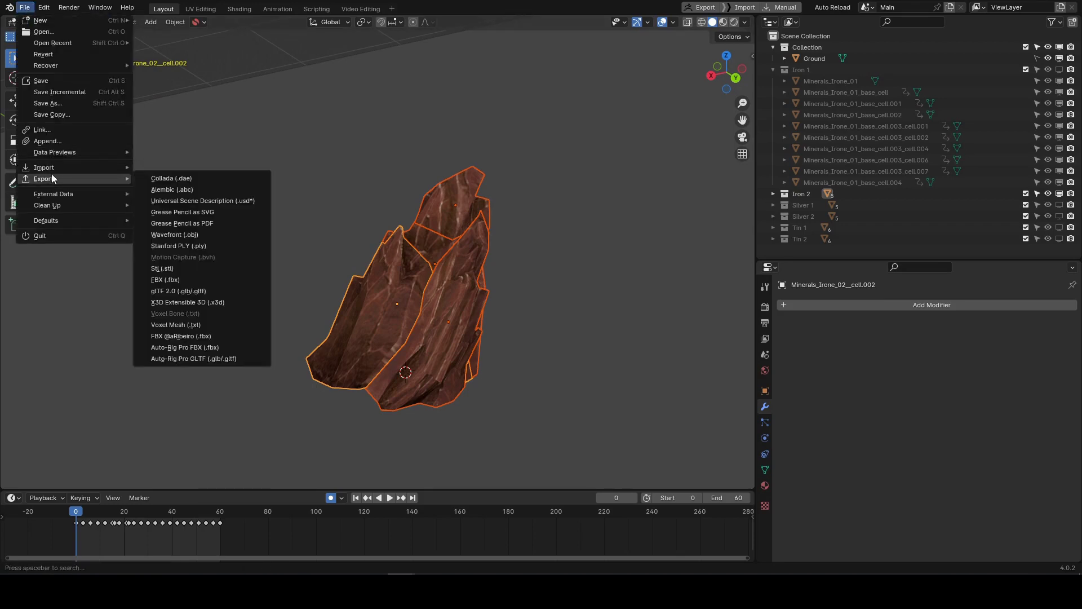
click(185, 280)
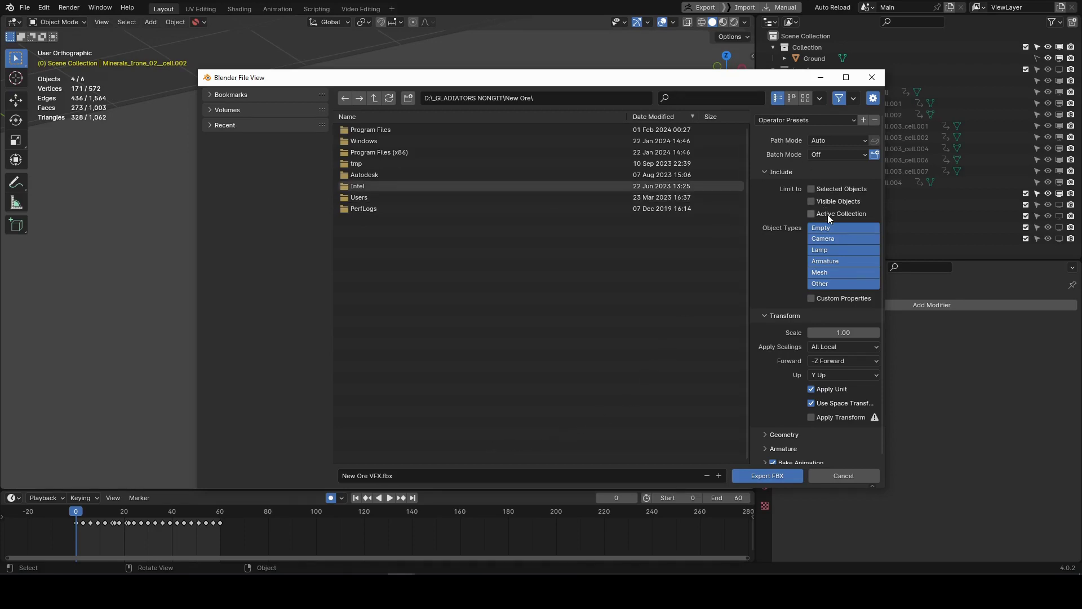
click(816, 275)
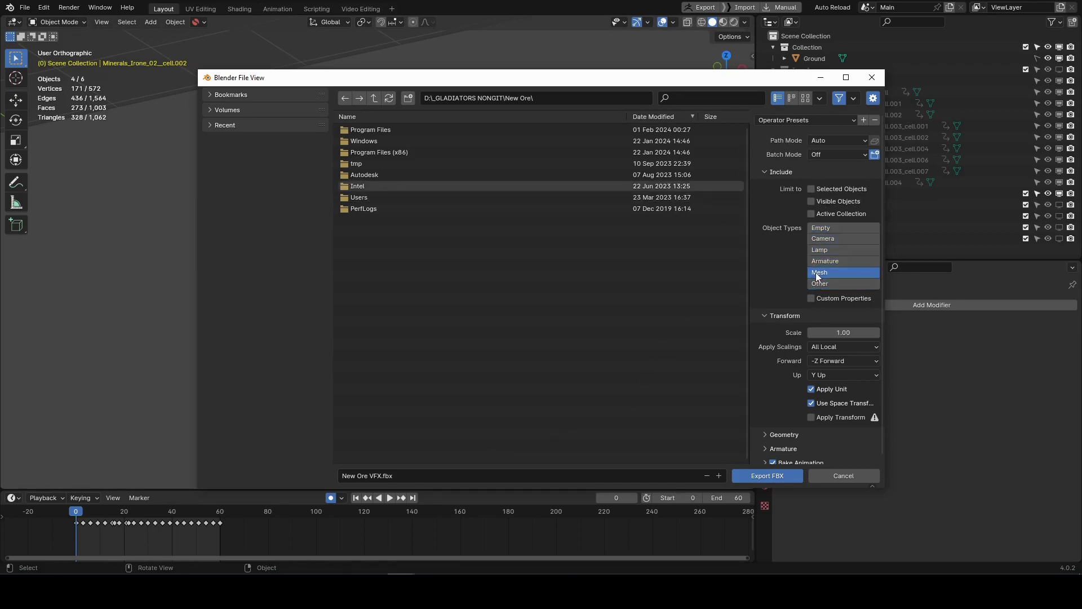
Expand the FBX export's Bake Animation settings and review the key, NLA strip and action options
scroll(802, 379, down, 1)
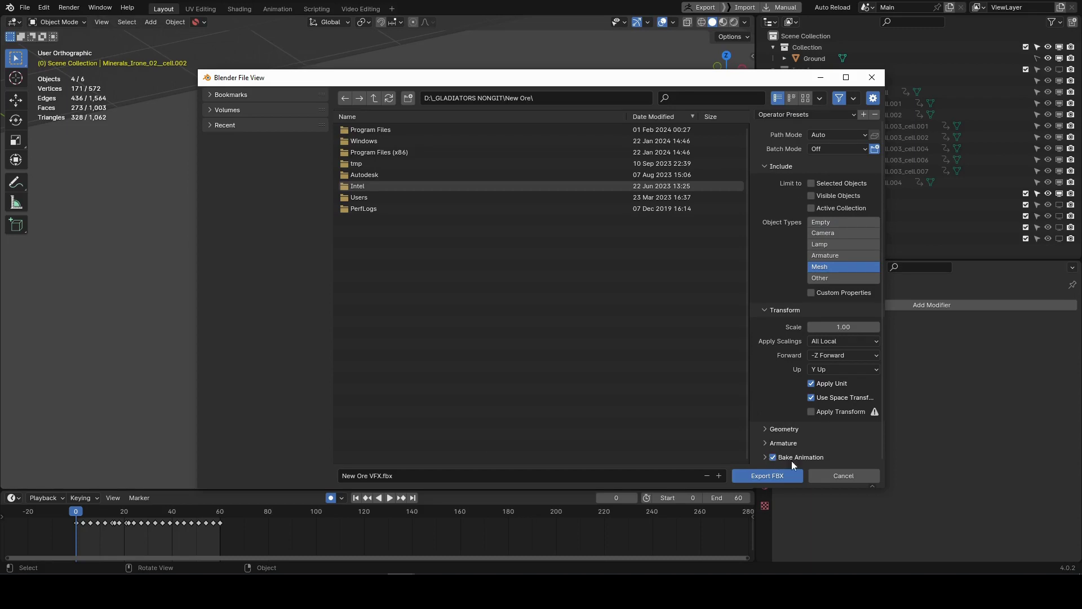
scroll(800, 403, down, 4)
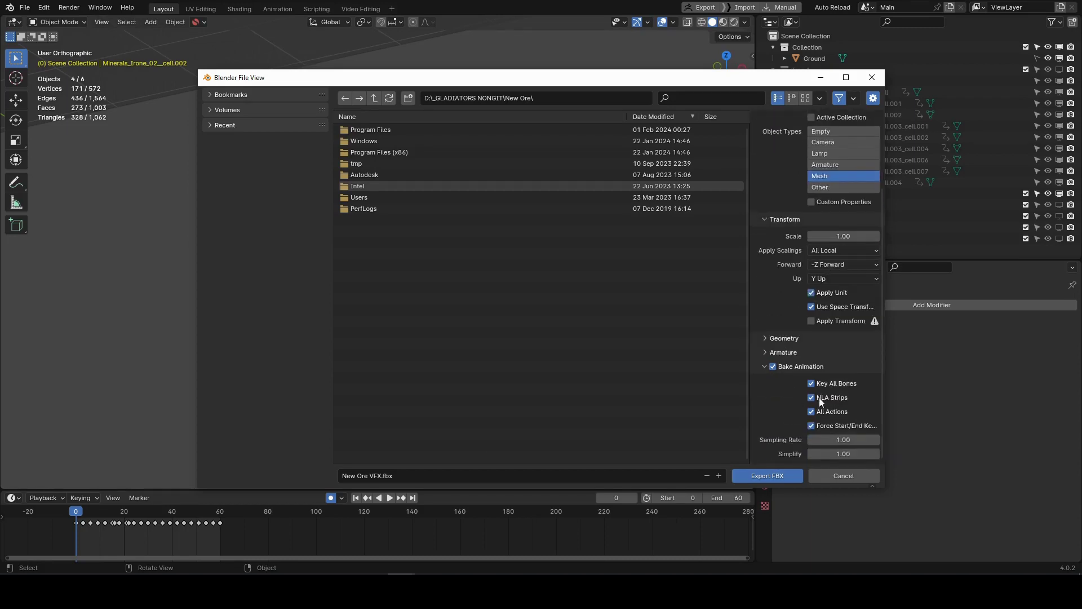
click(811, 425)
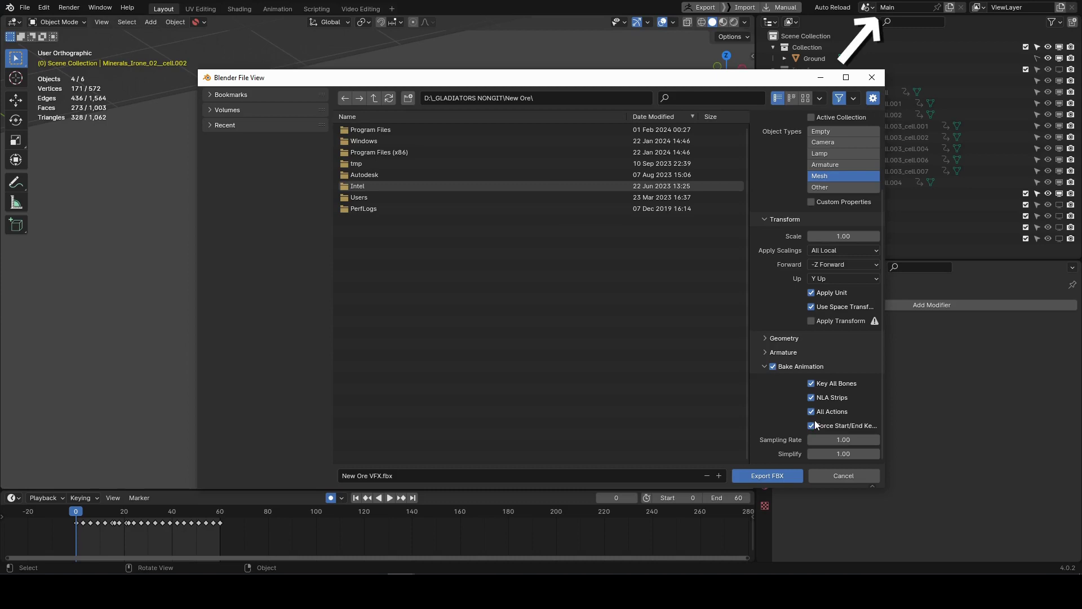
click(811, 383)
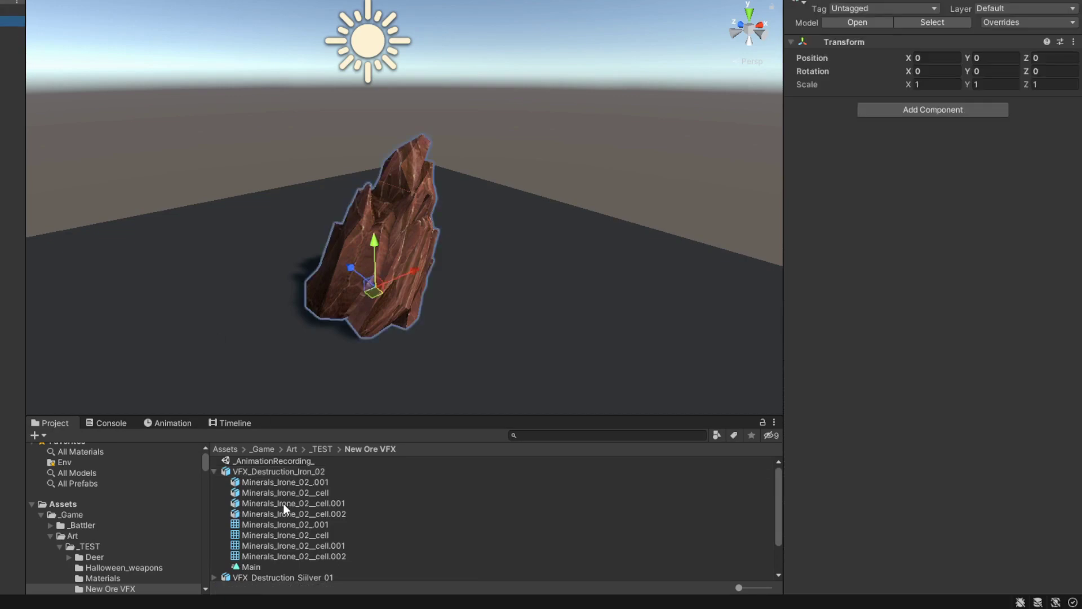
Switch to Unity, assign the Main clip of VFX_Destruction_Iron_02 to the rock object, and open its animation keyframes
drag(258, 561, 257, 561)
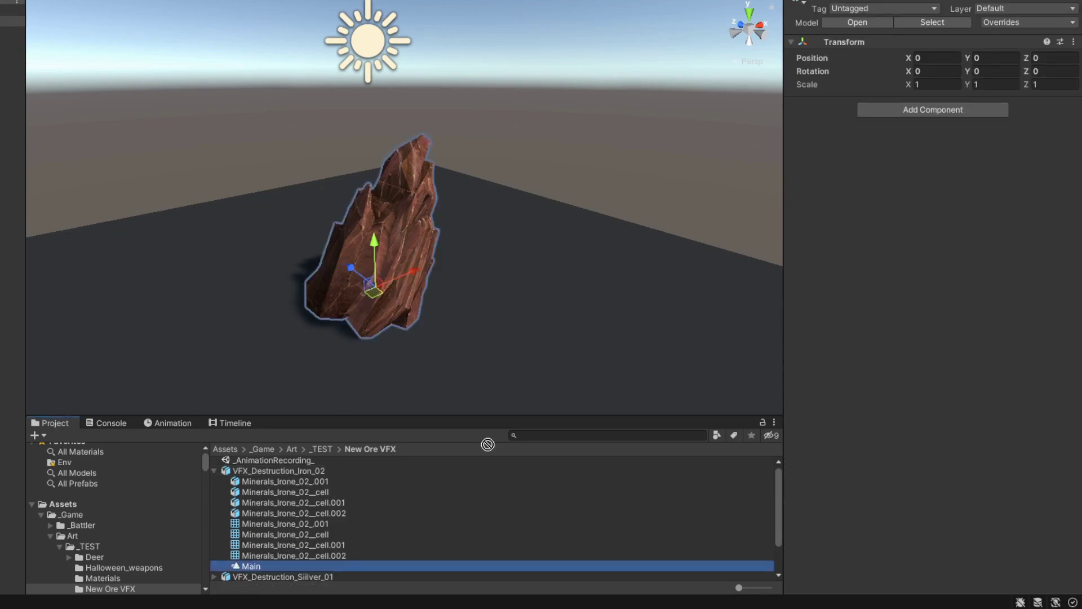
drag(487, 444, 870, 231)
click(160, 424)
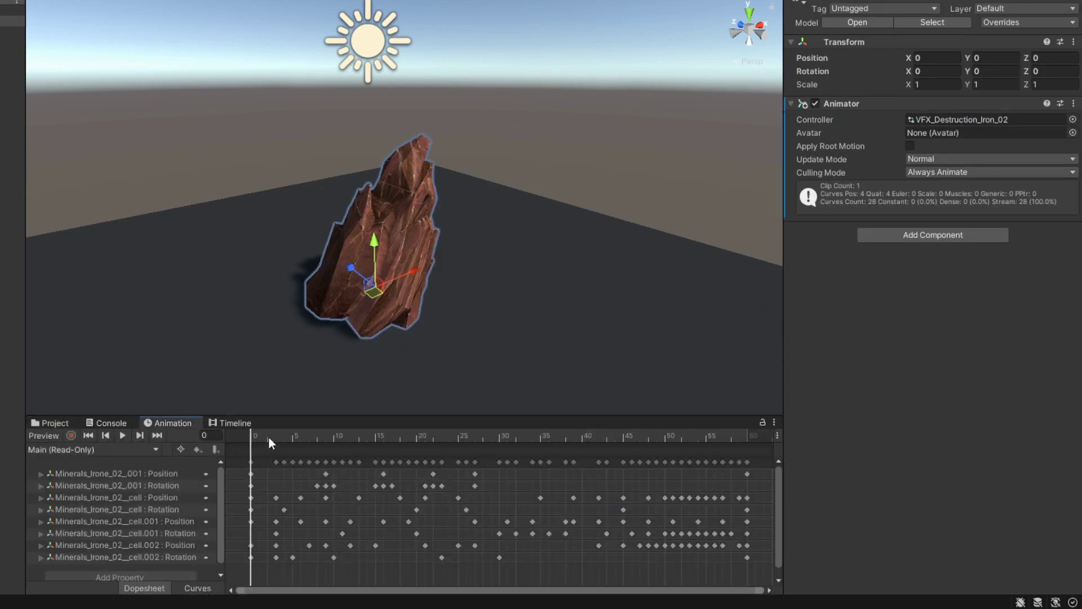
Preview the rock's Main animation from frame 0 to check the destruction playback
mouse_move(269, 435)
mouse_down()
mouse_move(560, 438)
mouse_move(251, 436)
mouse_up()
scroll(386, 303, down, 5)
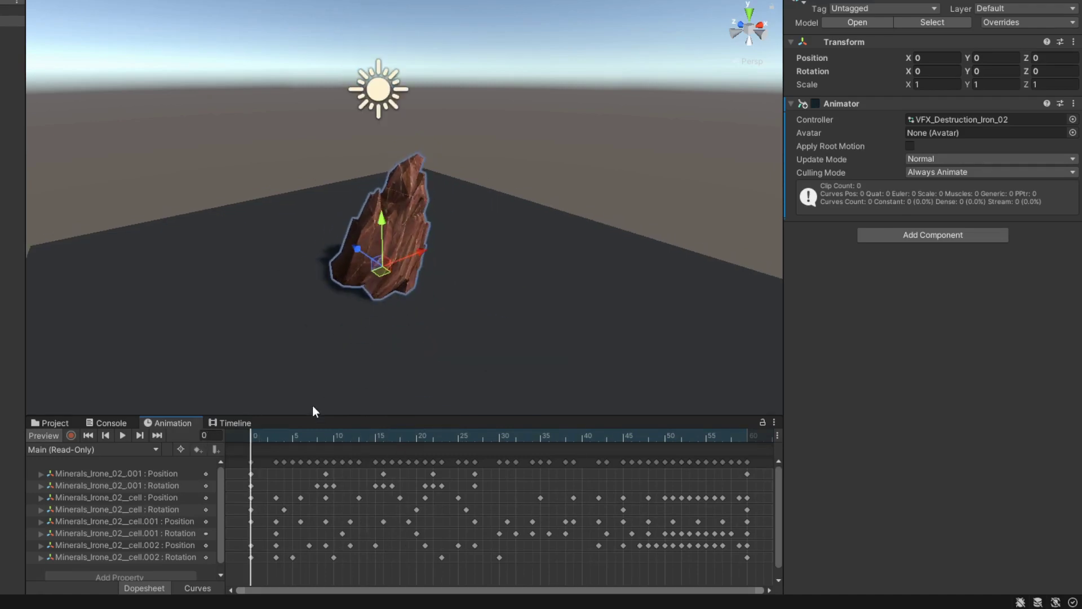
click(122, 435)
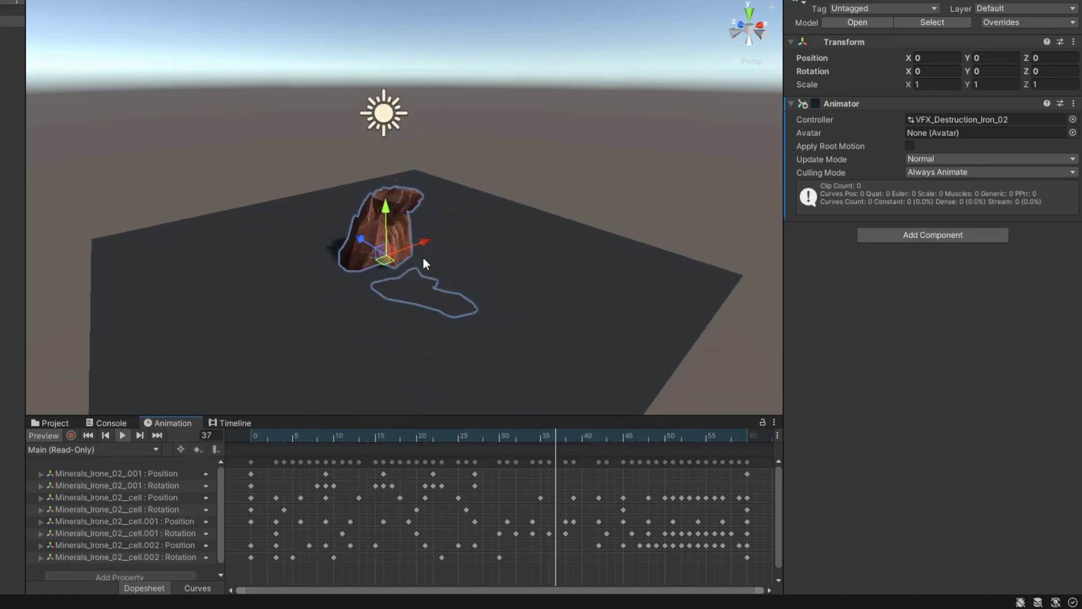